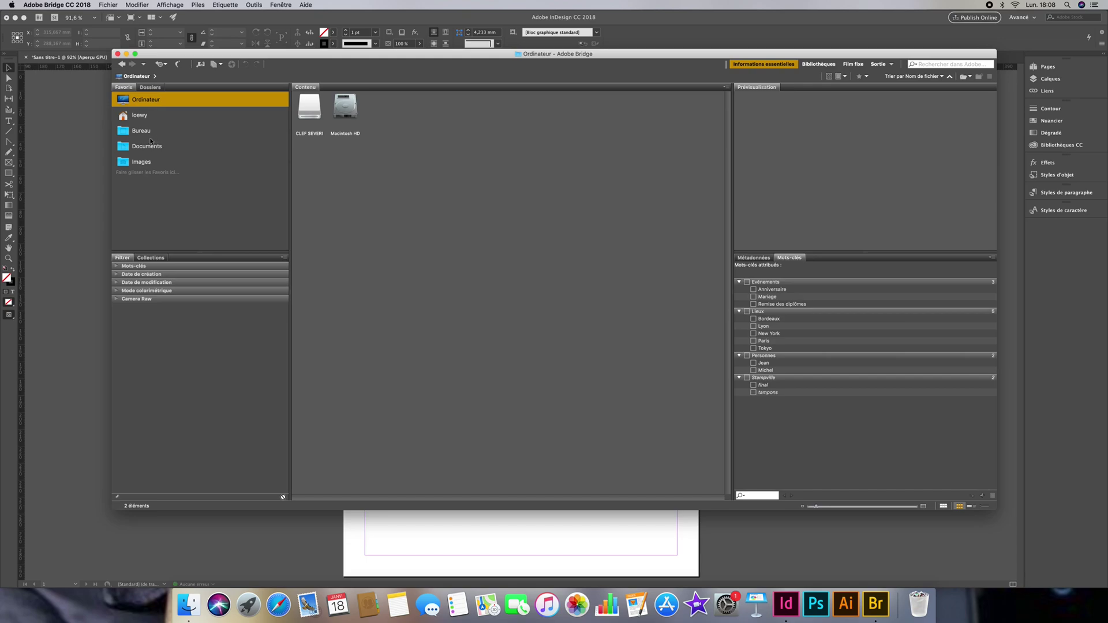
Open the tuto folder inside Bureau and select all four images in it
click(143, 133)
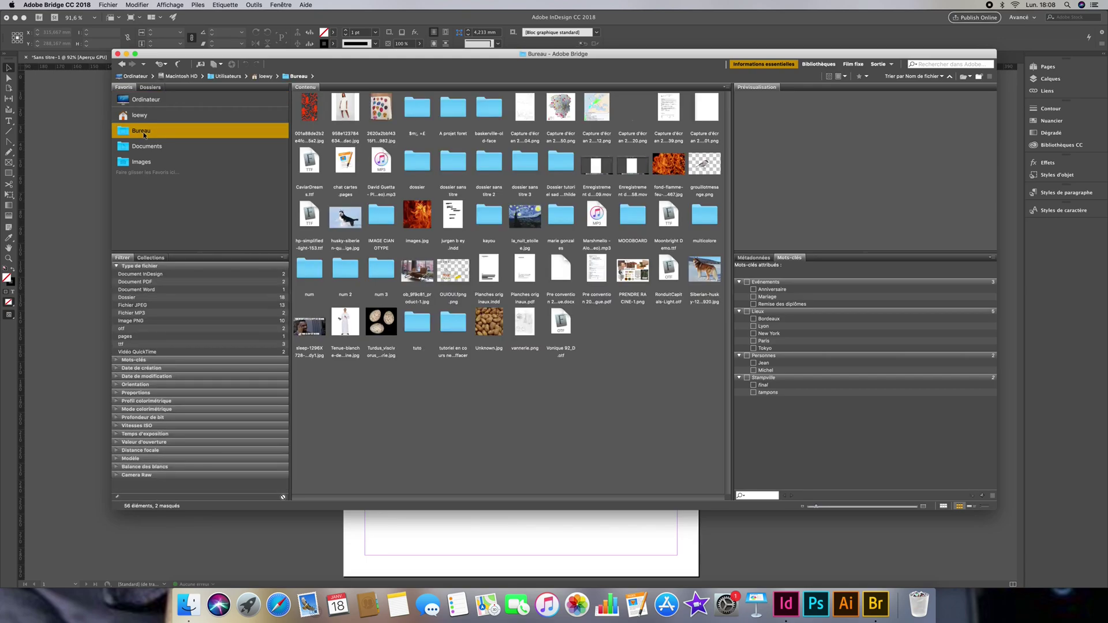
double_click(417, 346)
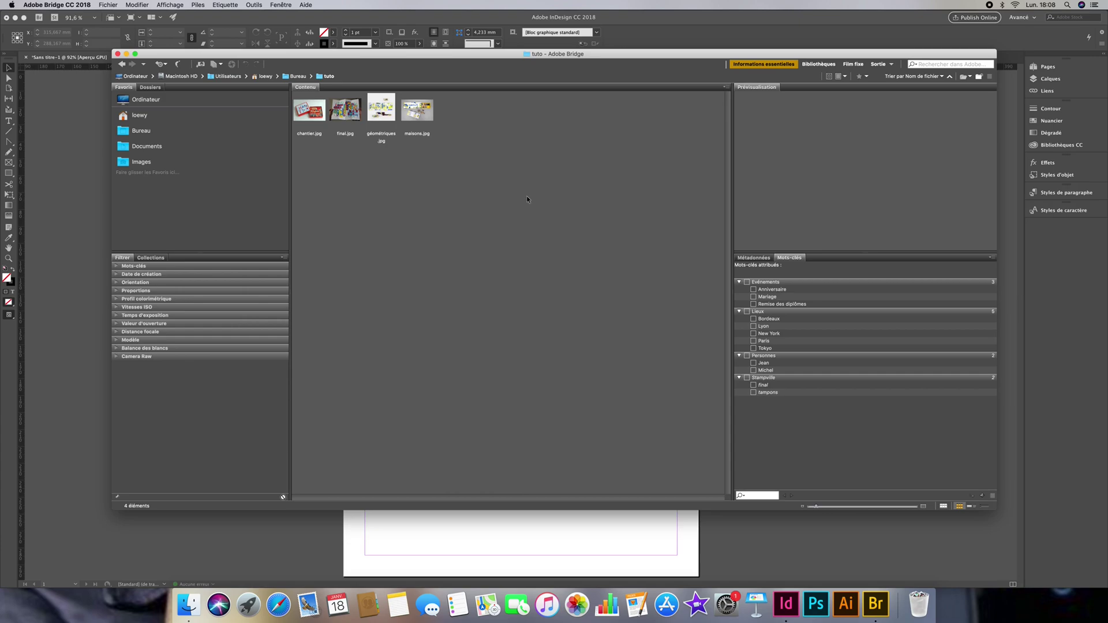
drag(471, 178, 293, 92)
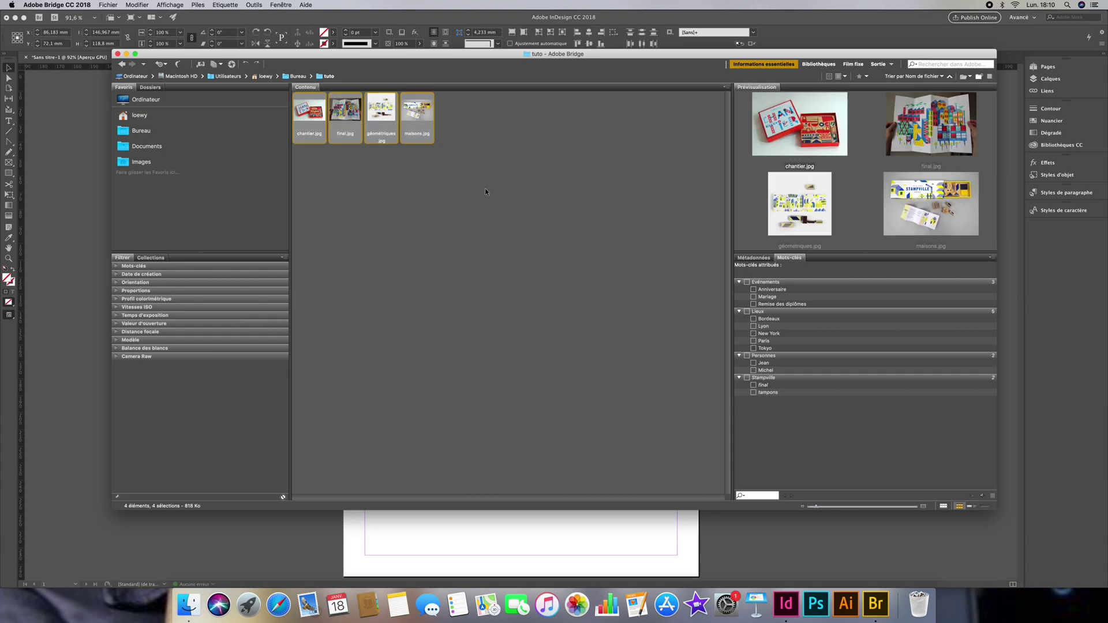
Create a new keyword named Projet and add a sub-keyword named Tampons under it
click(983, 496)
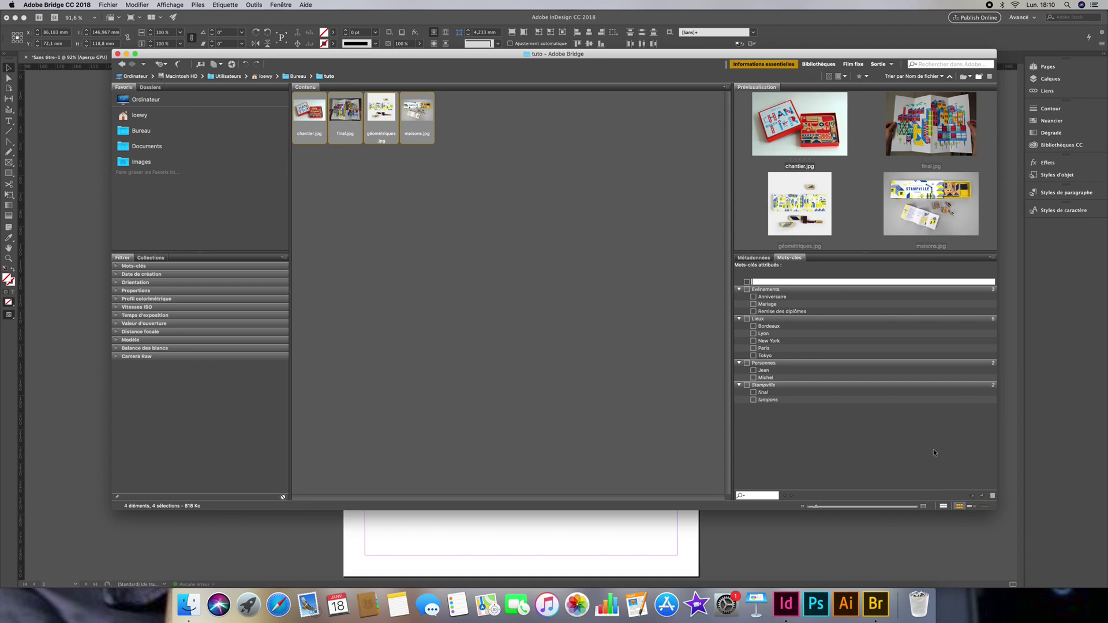
text(Projet)
key(Return)
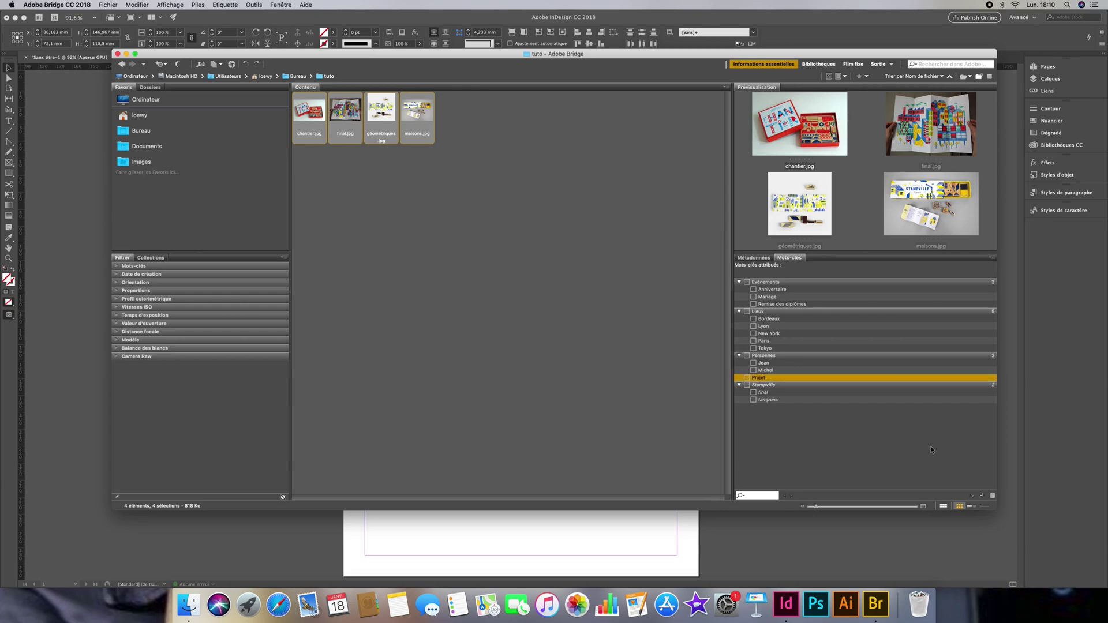
click(972, 496)
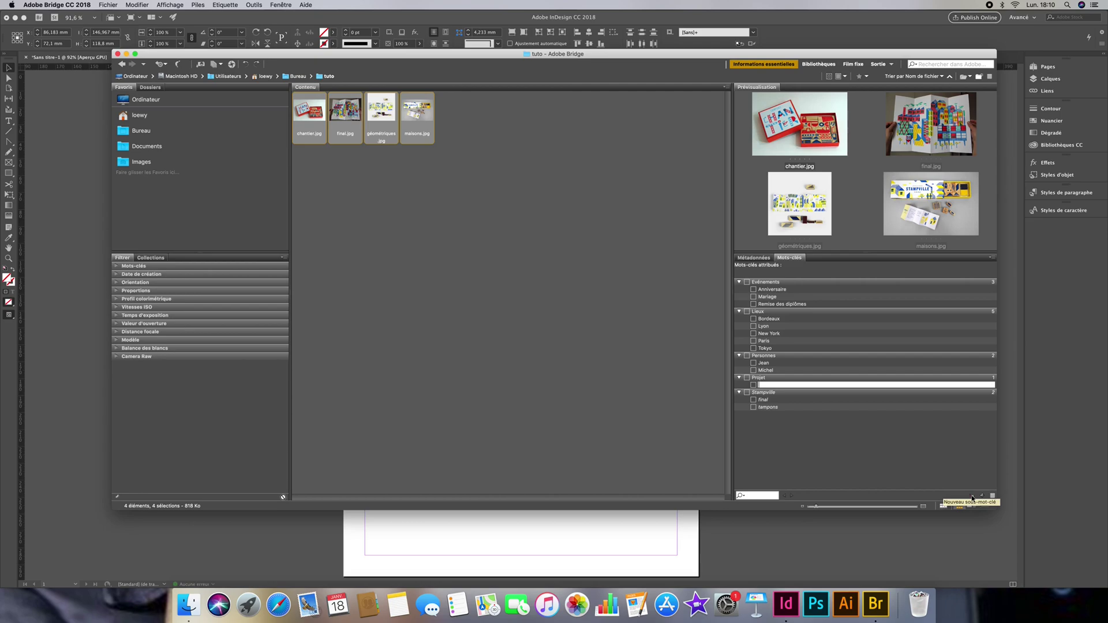
text(Tampons)
key(Return)
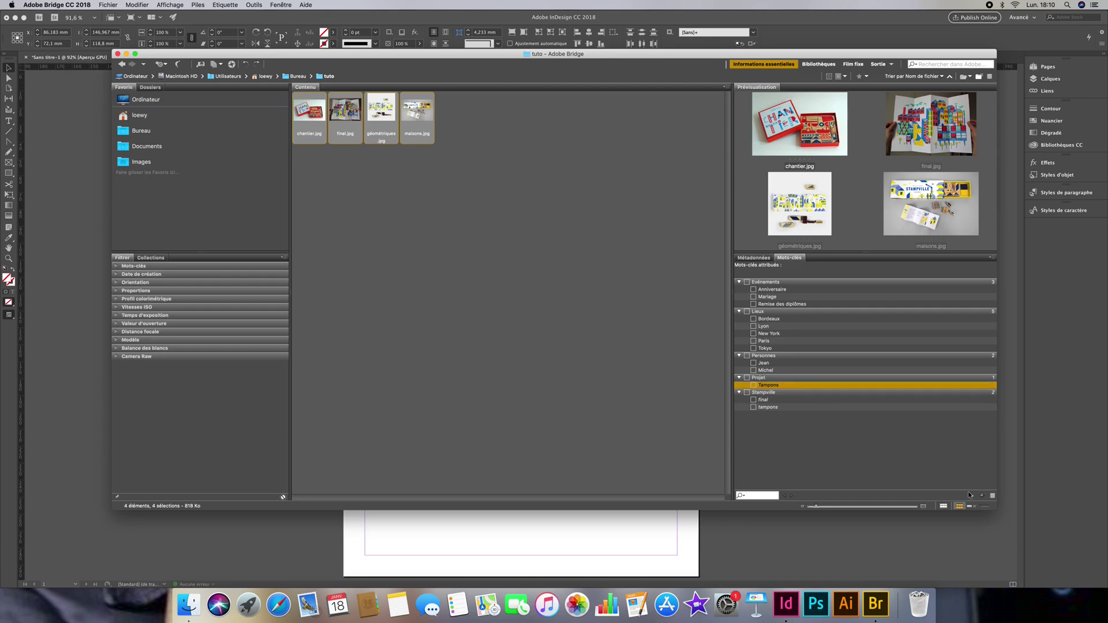
click(922, 431)
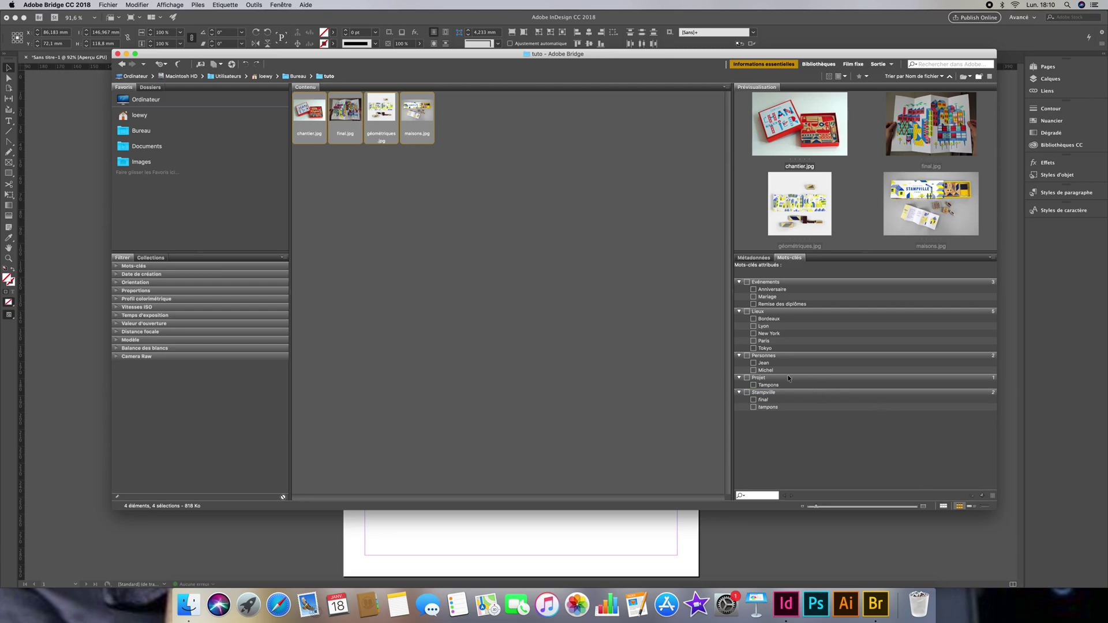
Add a second sub-keyword named Finaux under the Projet keyword
click(754, 379)
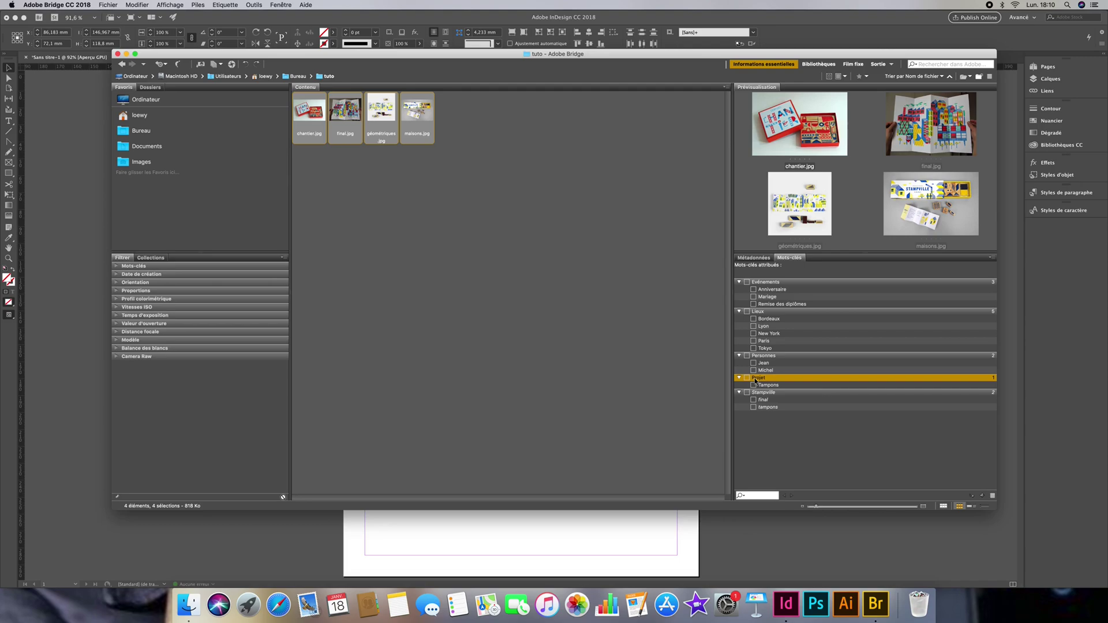
click(974, 497)
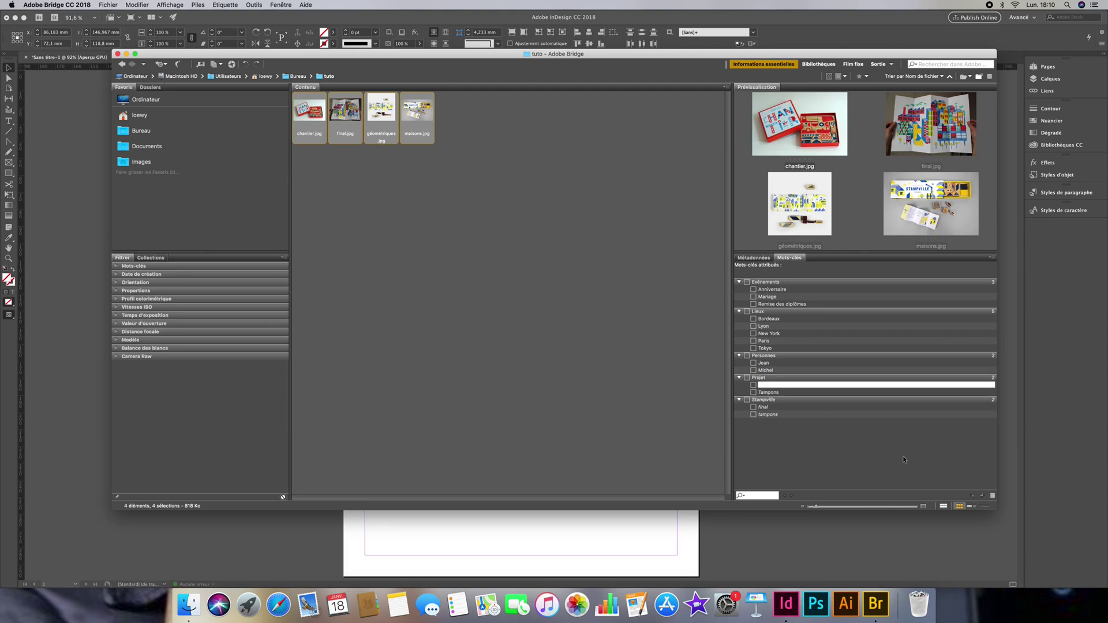
text(Finaux)
key(Return)
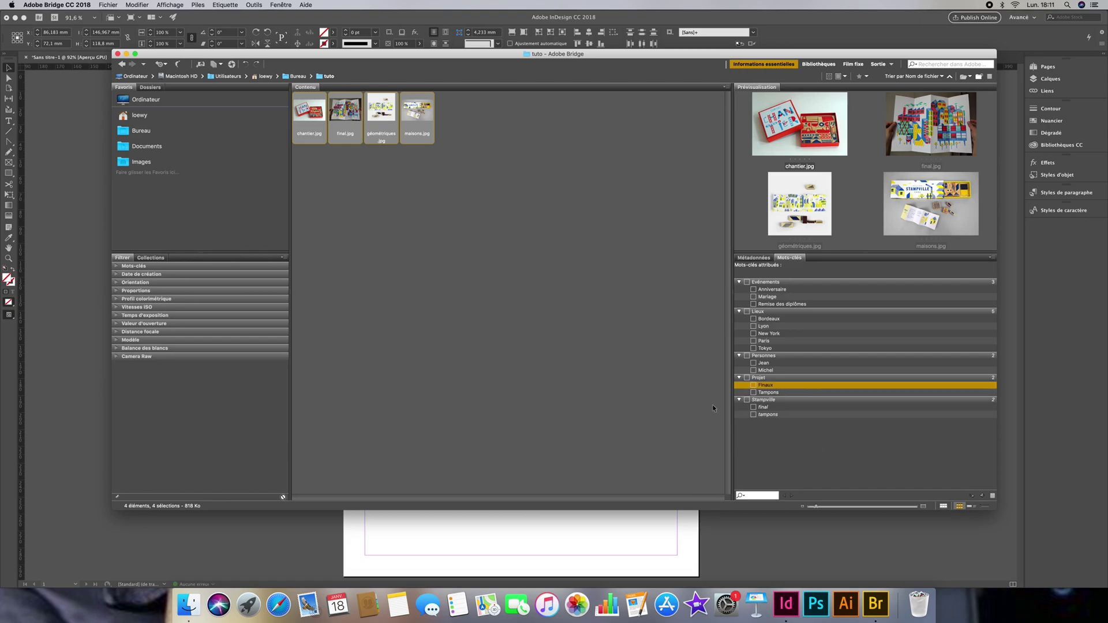
Assign the Projet keyword and its Finaux and Tampons sub-keywords to the images in the folder one by one
click(474, 229)
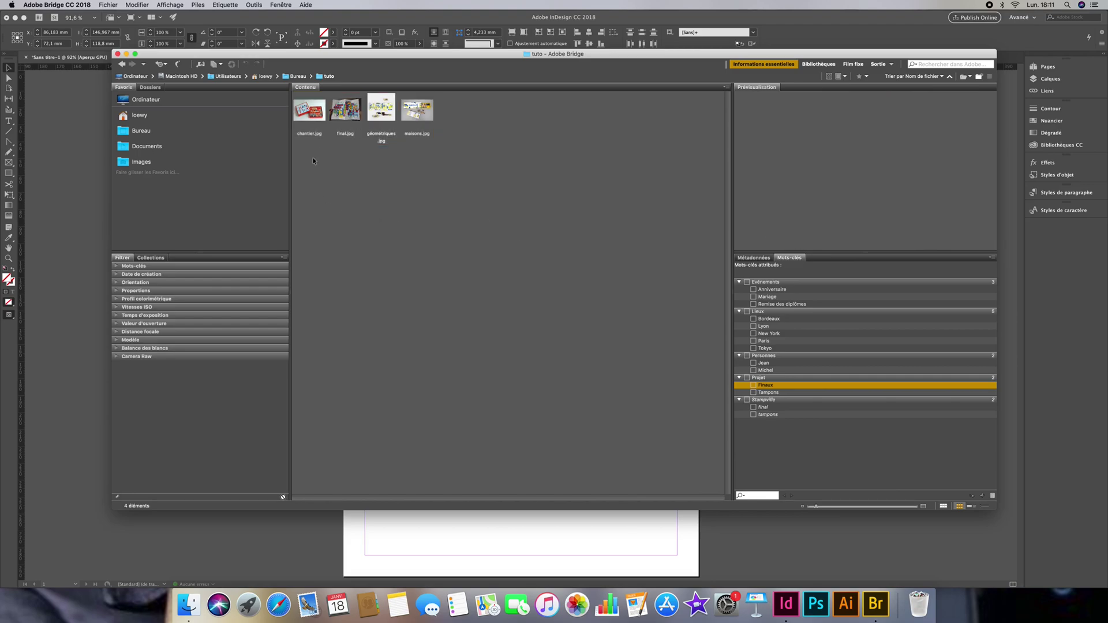
click(315, 135)
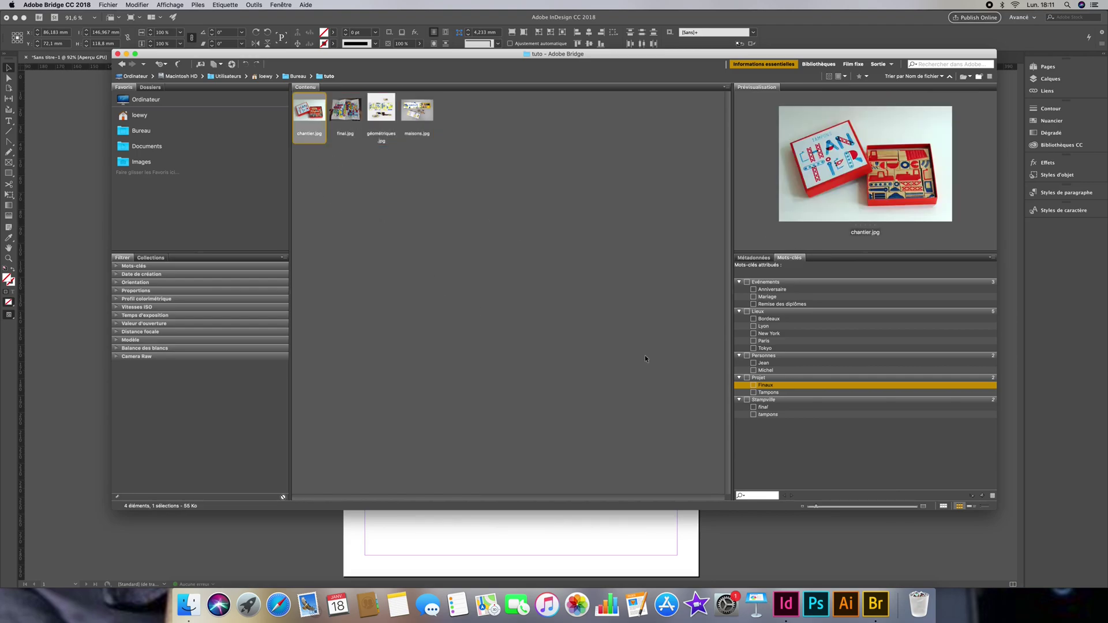
click(748, 379)
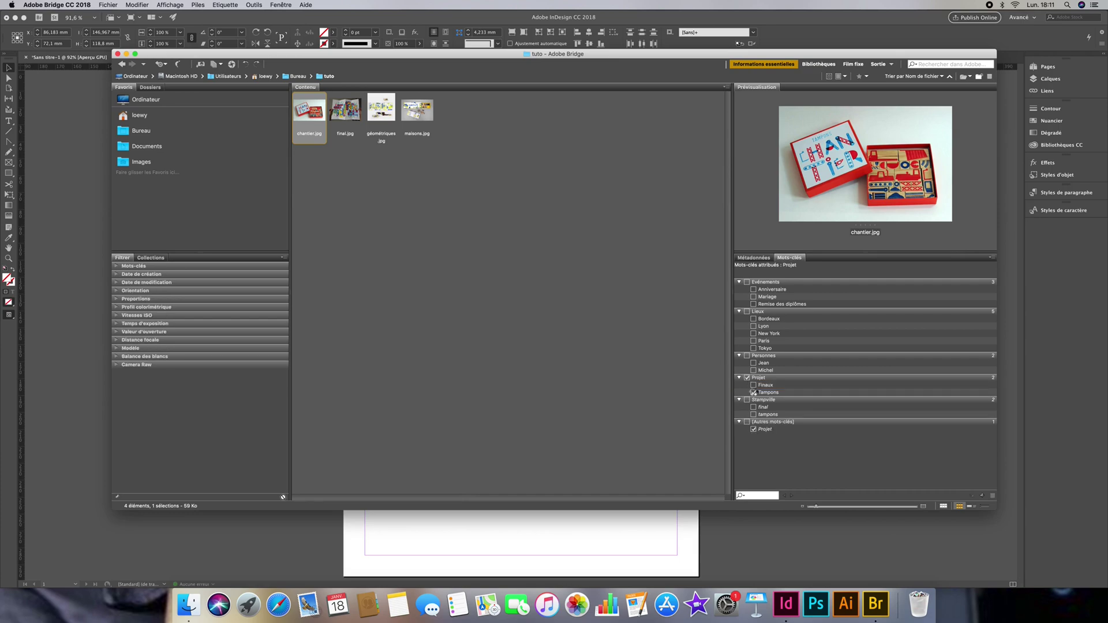
key(Right)
click(754, 385)
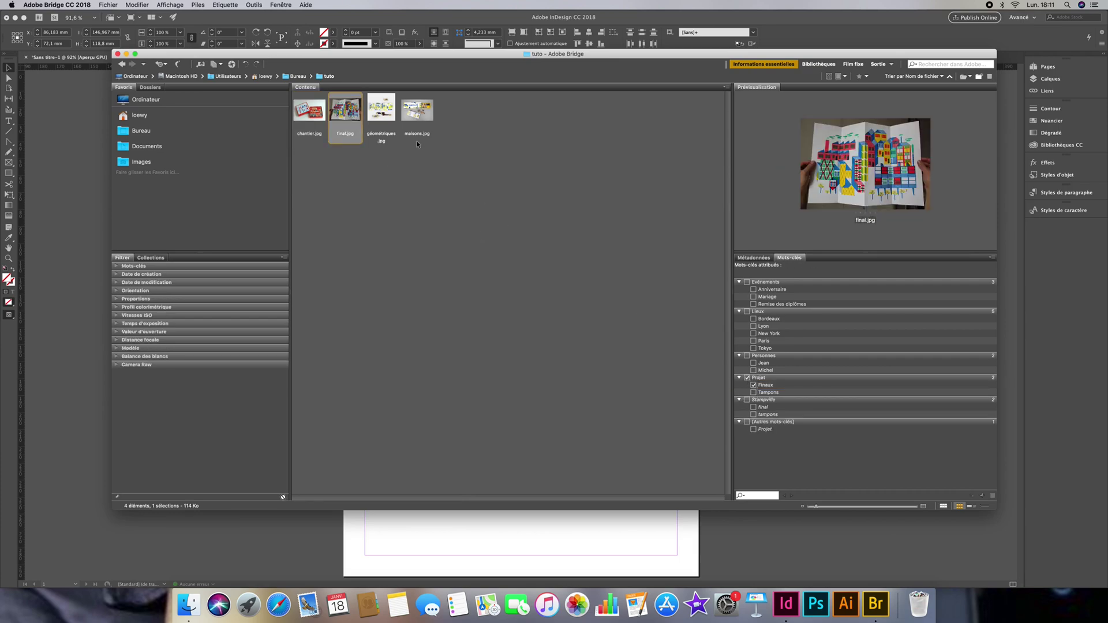
key(Right)
click(754, 392)
click(413, 116)
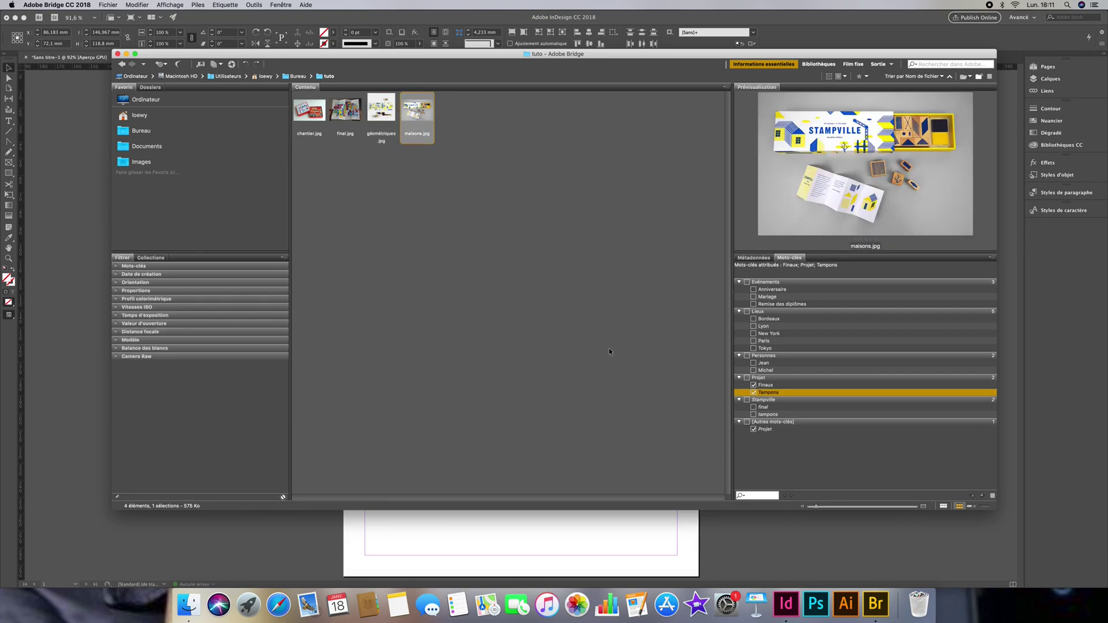
Check the keywords assigned to each image and examine the file properties and IPTC Core metadata of maisons.jpg
click(536, 322)
click(382, 118)
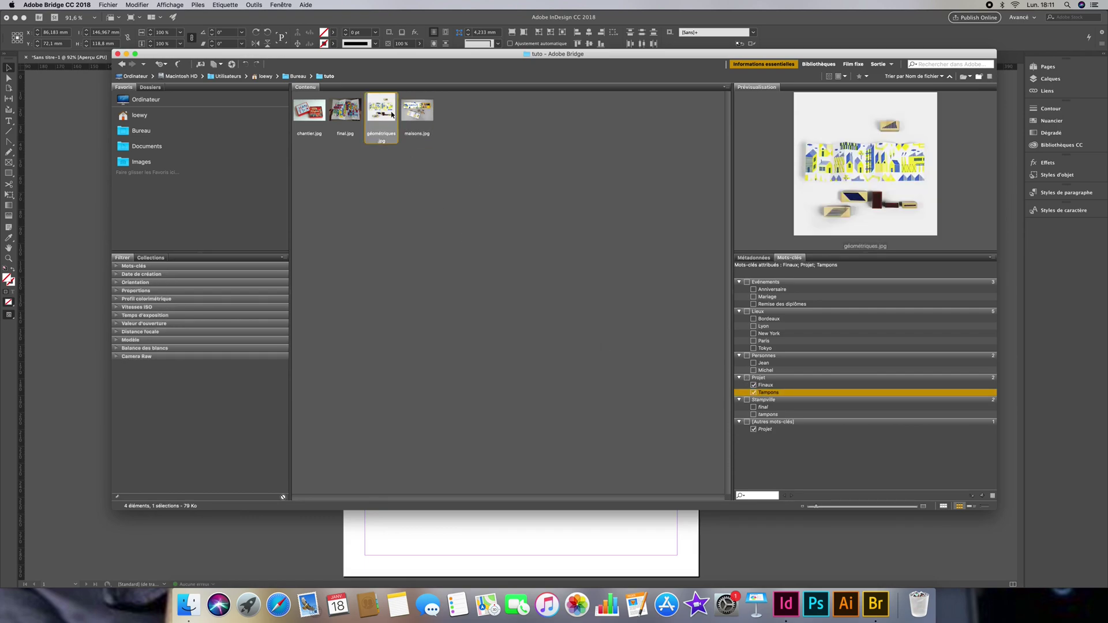
click(352, 123)
click(320, 122)
click(434, 117)
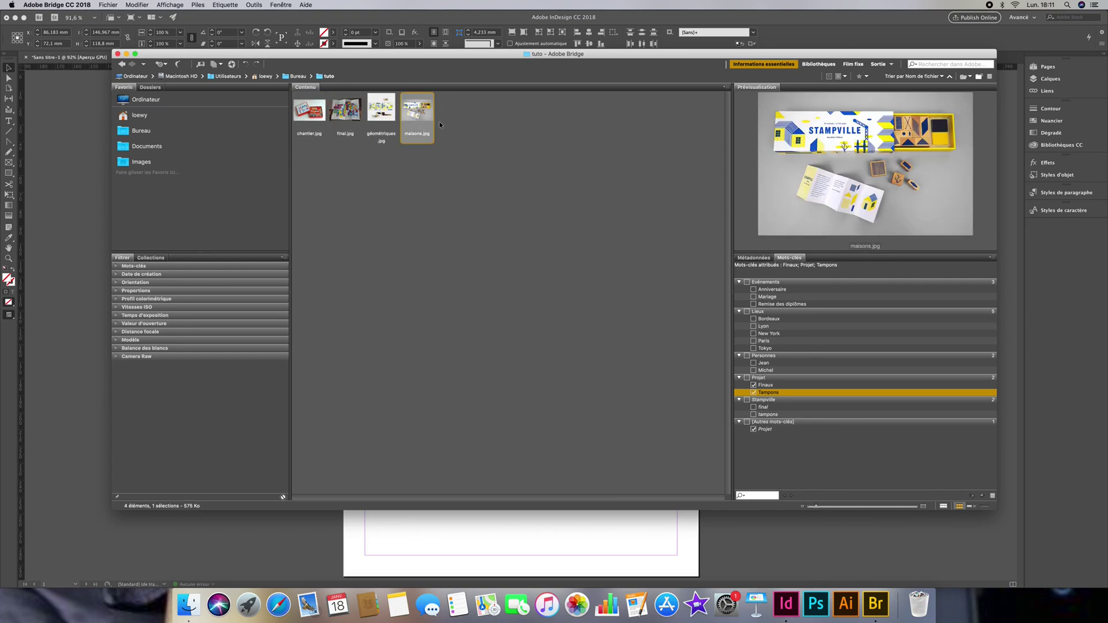
click(746, 259)
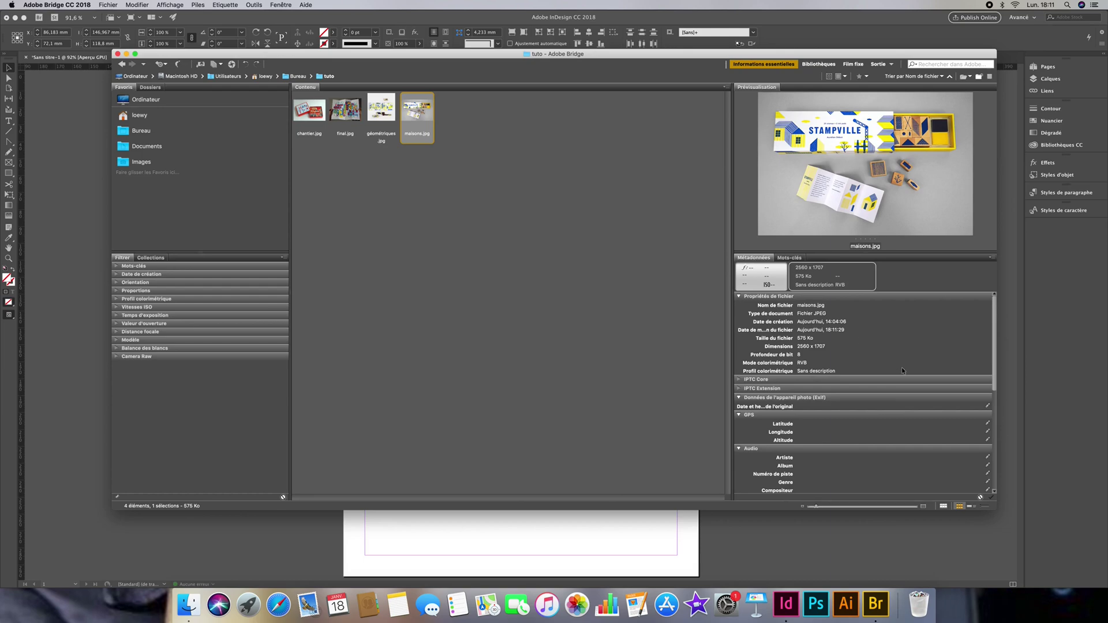
scroll(996, 343, down, 2)
drag(997, 349, 1000, 444)
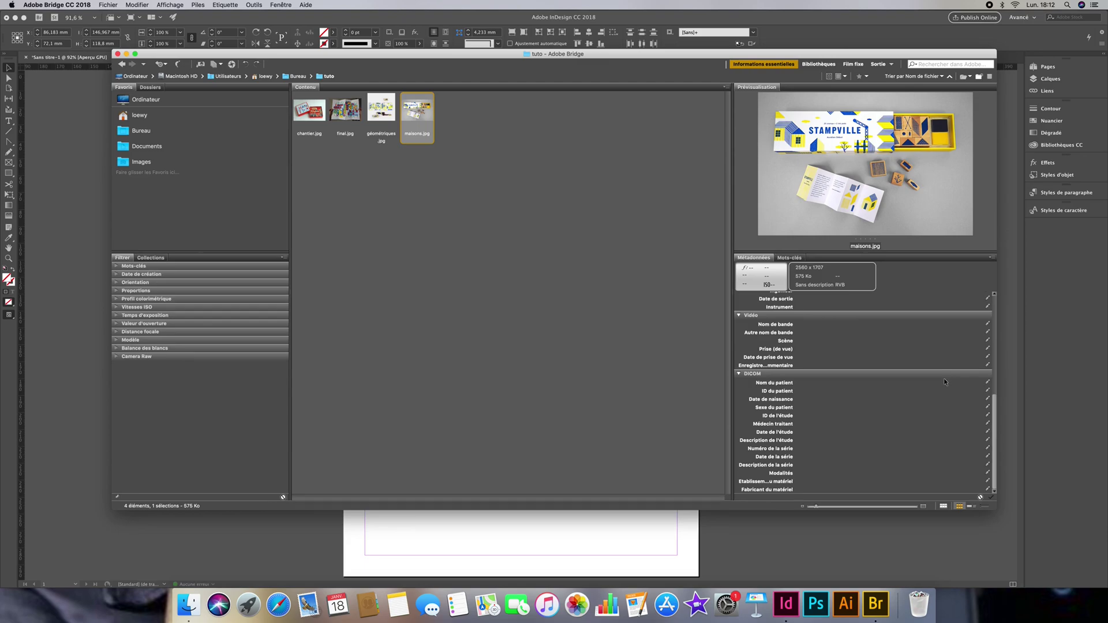
drag(996, 406, 992, 323)
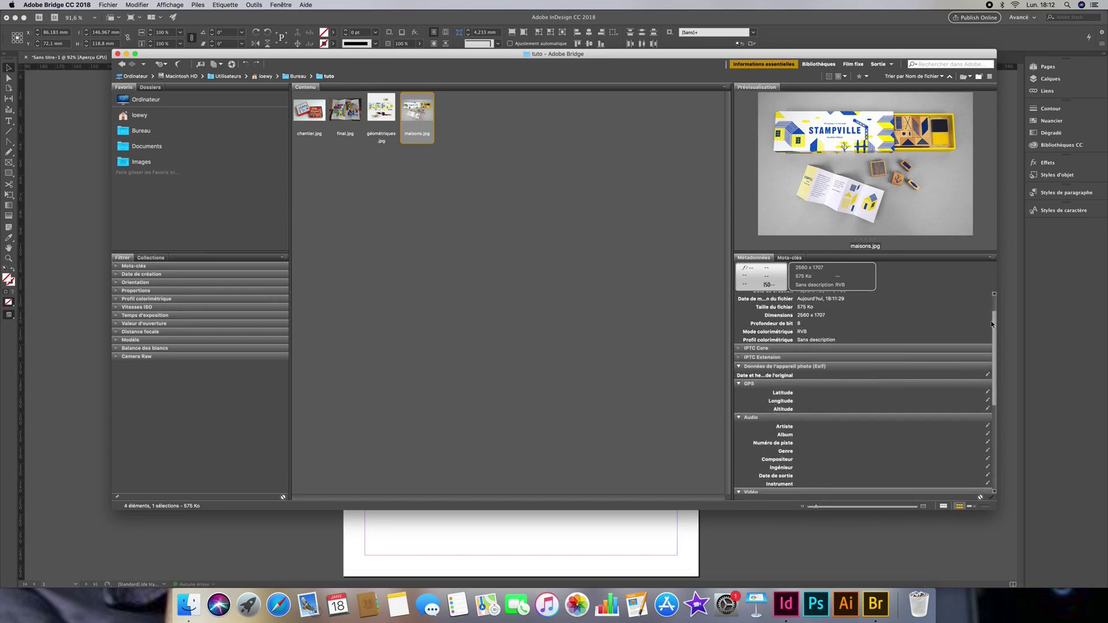
click(769, 349)
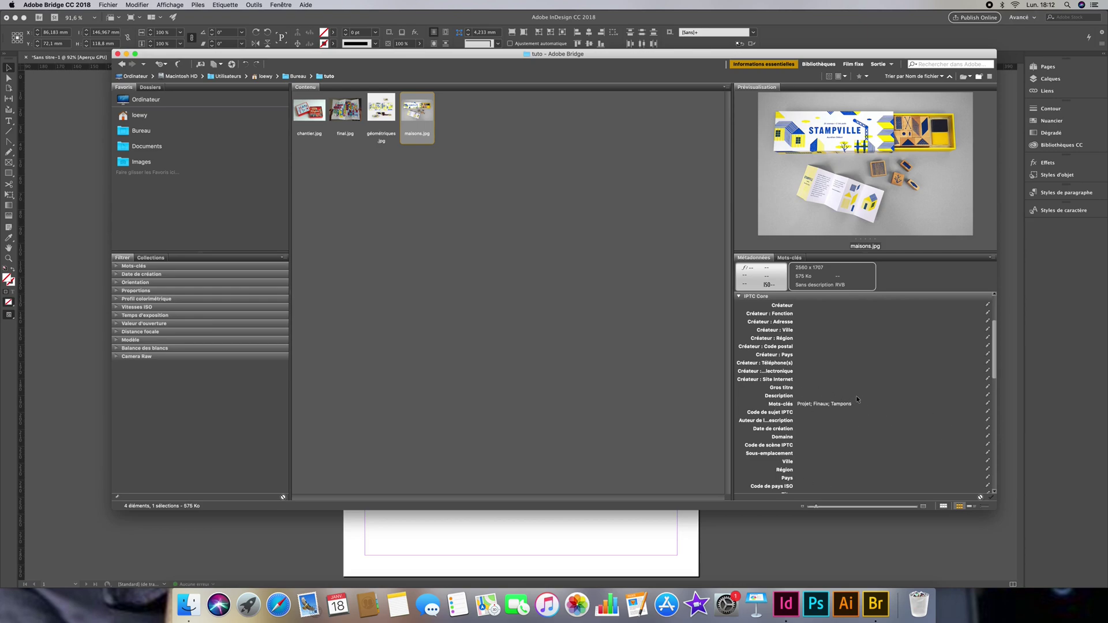
scroll(857, 398, up, 2)
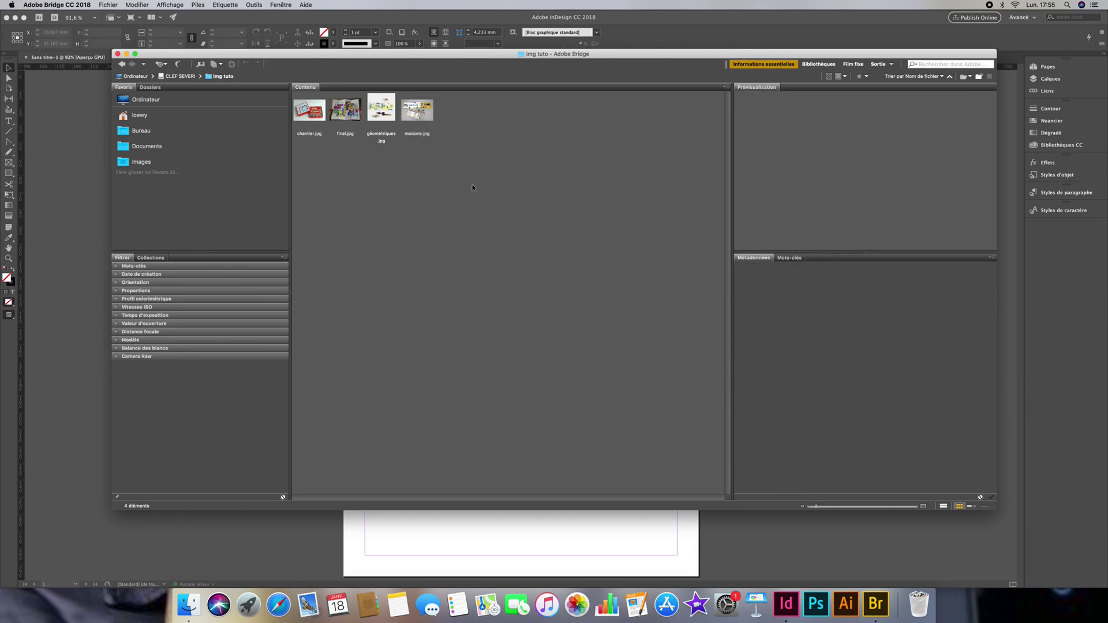
Place the four images from the img tuto folder on the InDesign page as a two-by-two grid about 153 × 130 mm
drag(463, 181, 451, 534)
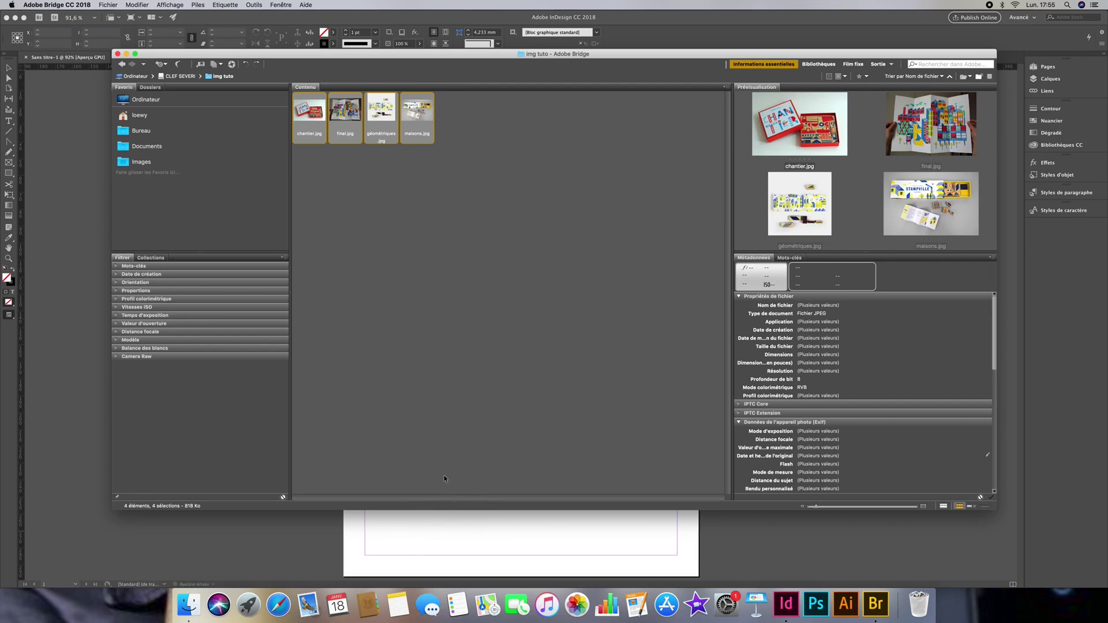
click(416, 524)
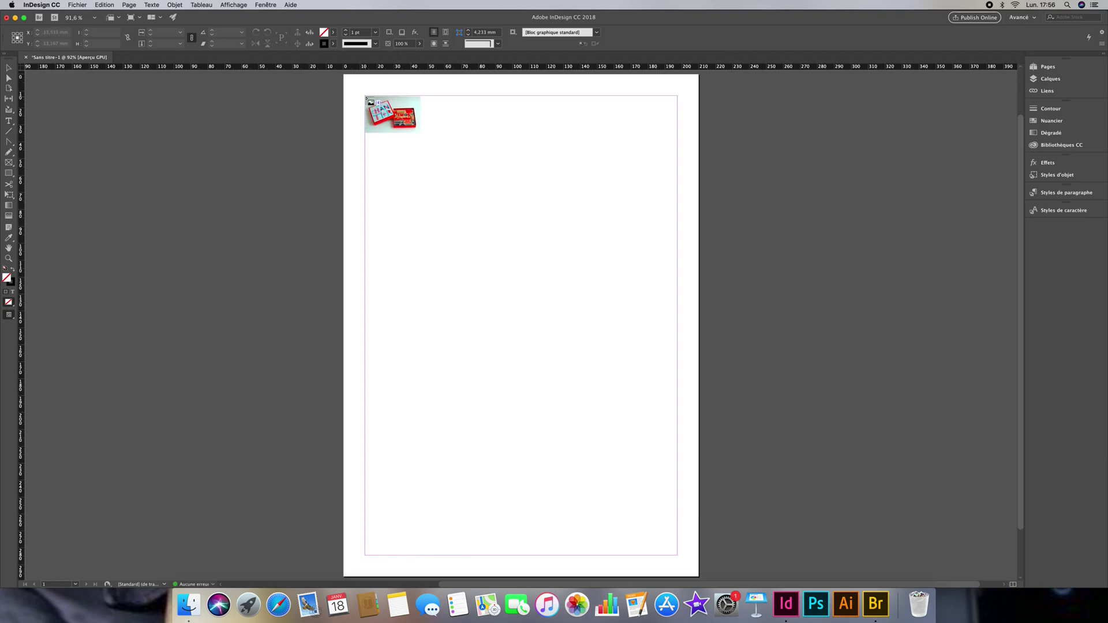
mouse_move(366, 98)
mouse_down()
mouse_move(410, 158)
mouse_move(584, 287)
mouse_move(677, 304)
mouse_up()
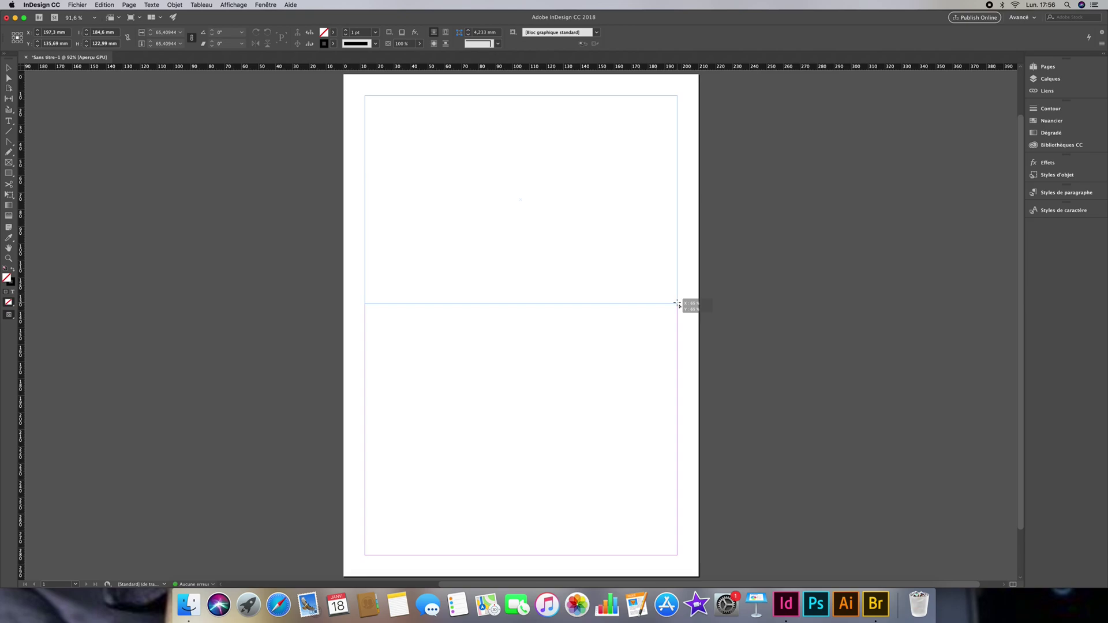
drag(677, 303, 677, 302)
key(Right)
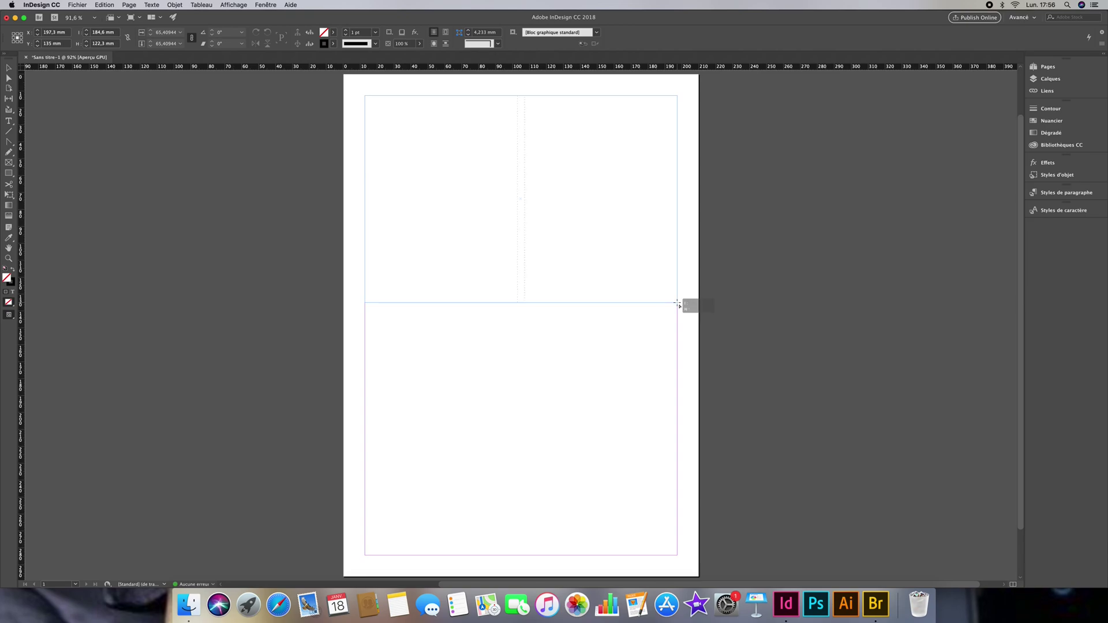
drag(677, 304, 677, 304)
key(Up)
drag(678, 304, 624, 316)
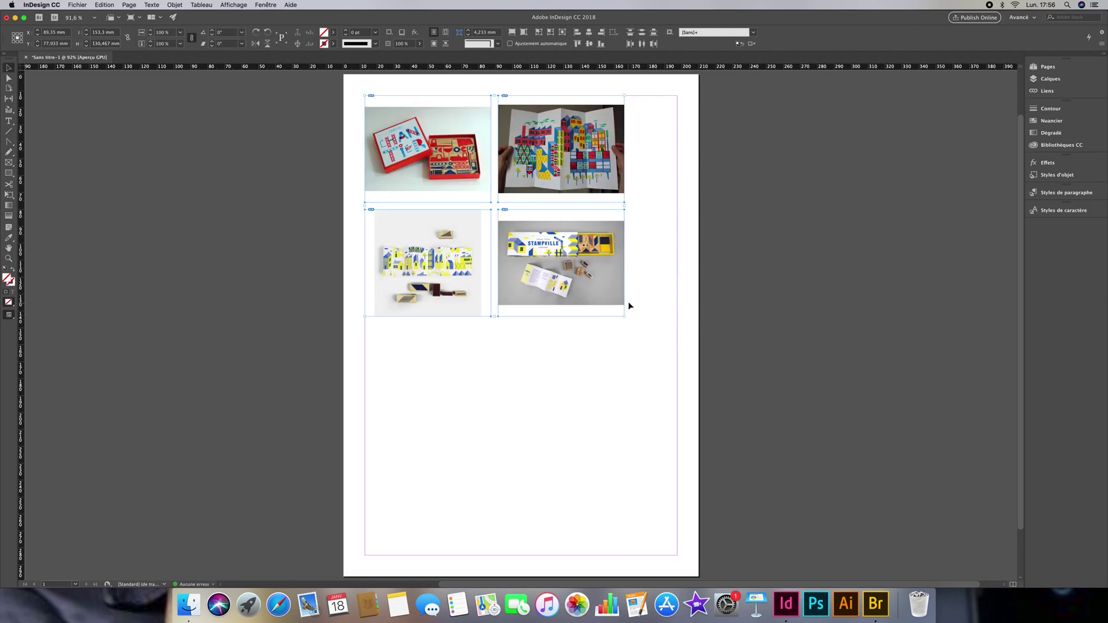
Fit the four placed images so that each fills its frame proportionally
right_click(587, 276)
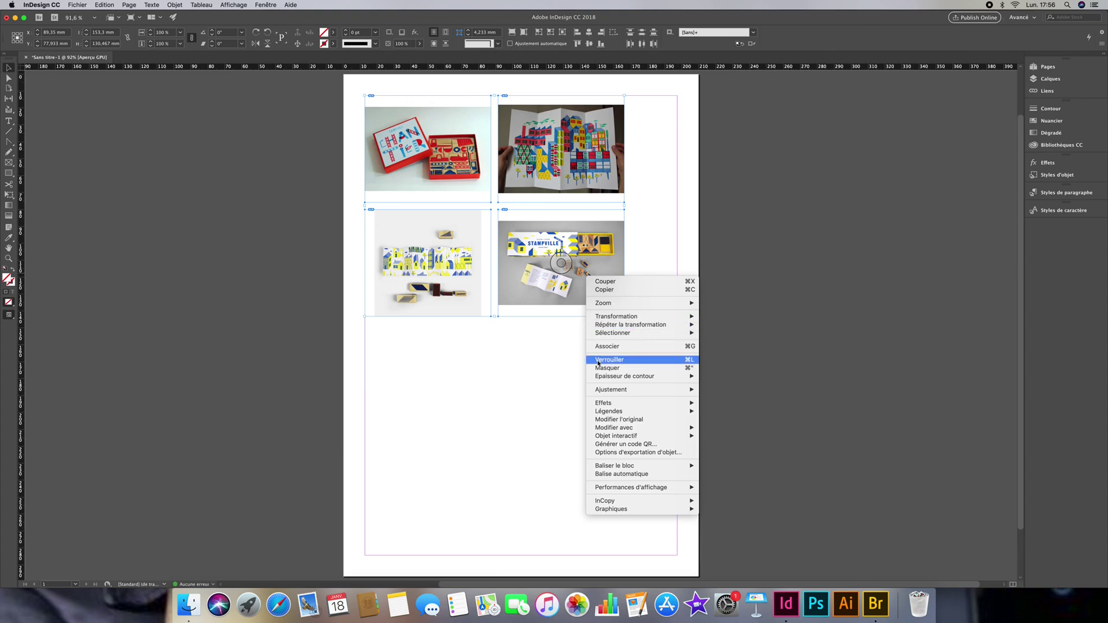
mouse_move(595, 391)
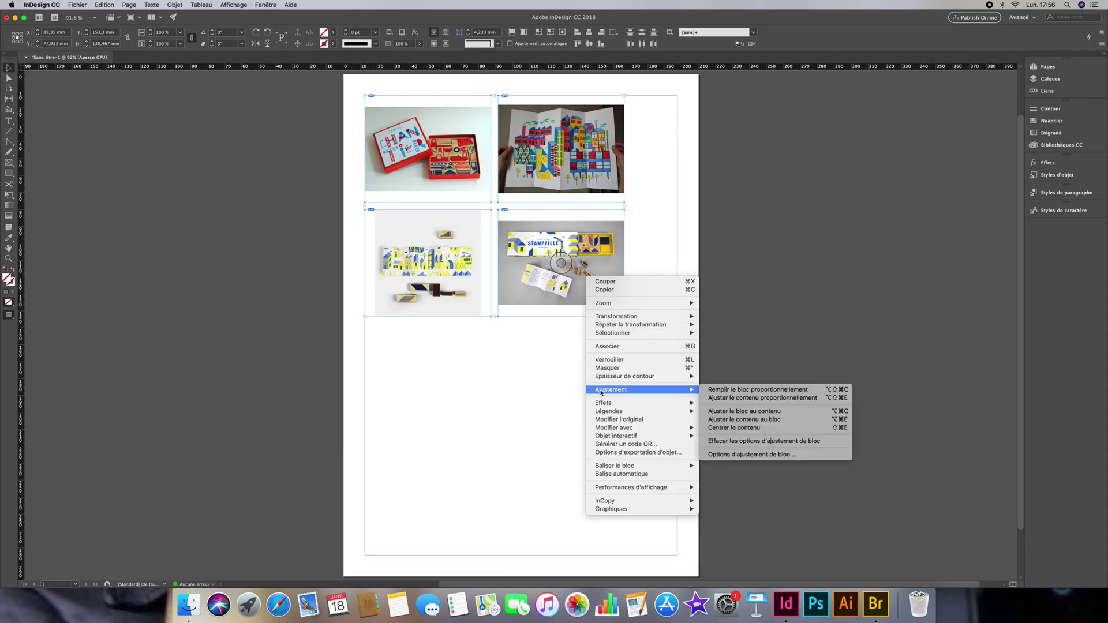
click(711, 394)
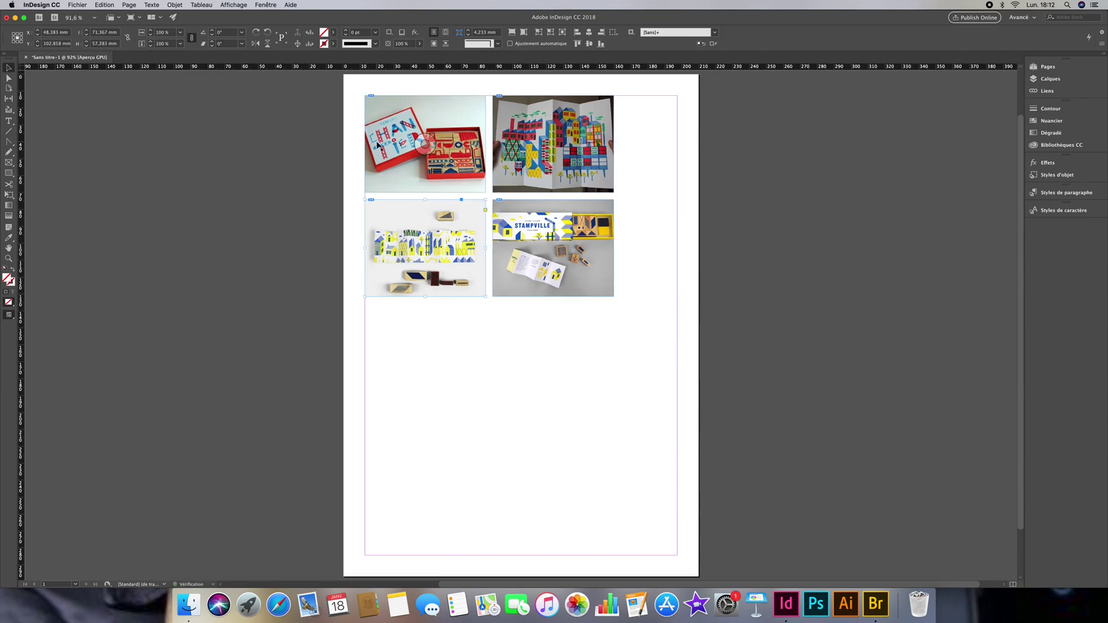
Open the caption format for the four images and define its first line as the text Inspiration before the Mots-clés metadata
click(377, 145)
drag(356, 93, 599, 291)
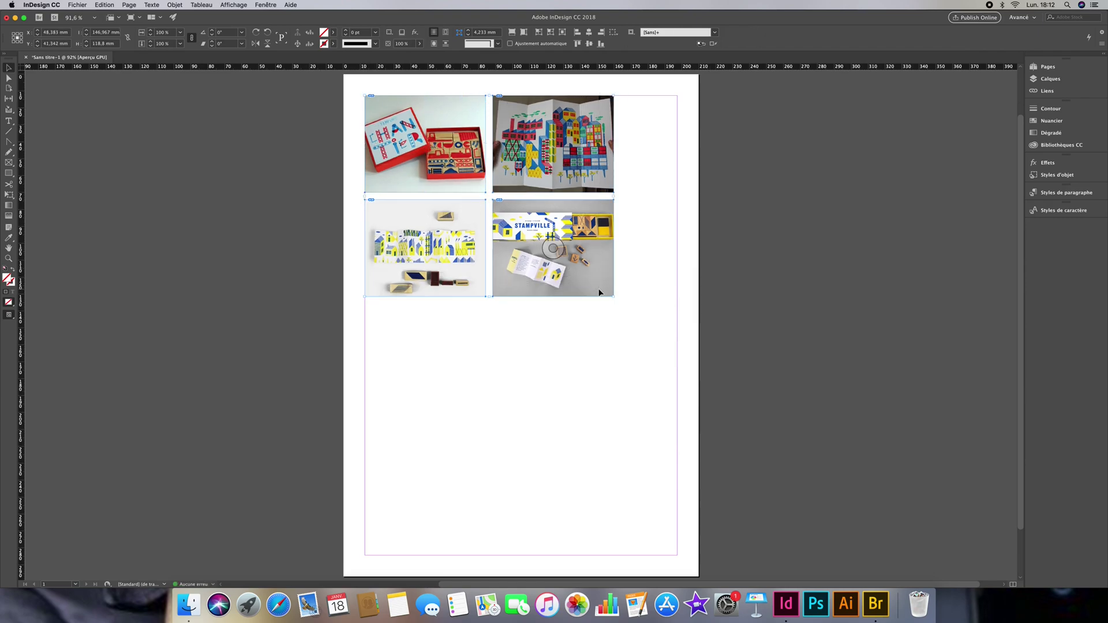
click(174, 5)
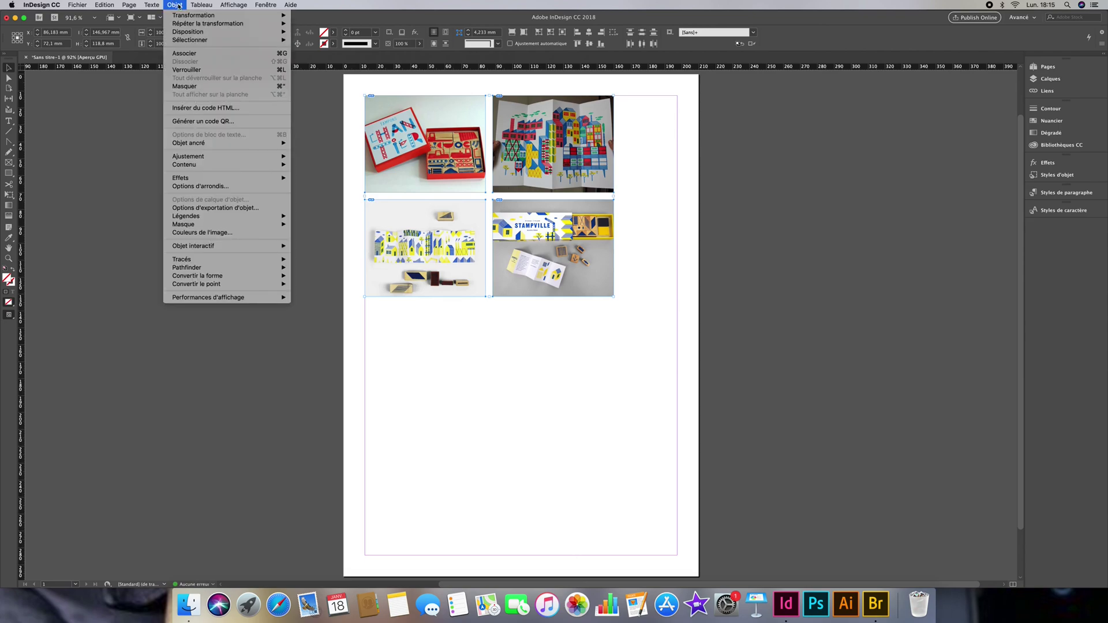
mouse_move(283, 216)
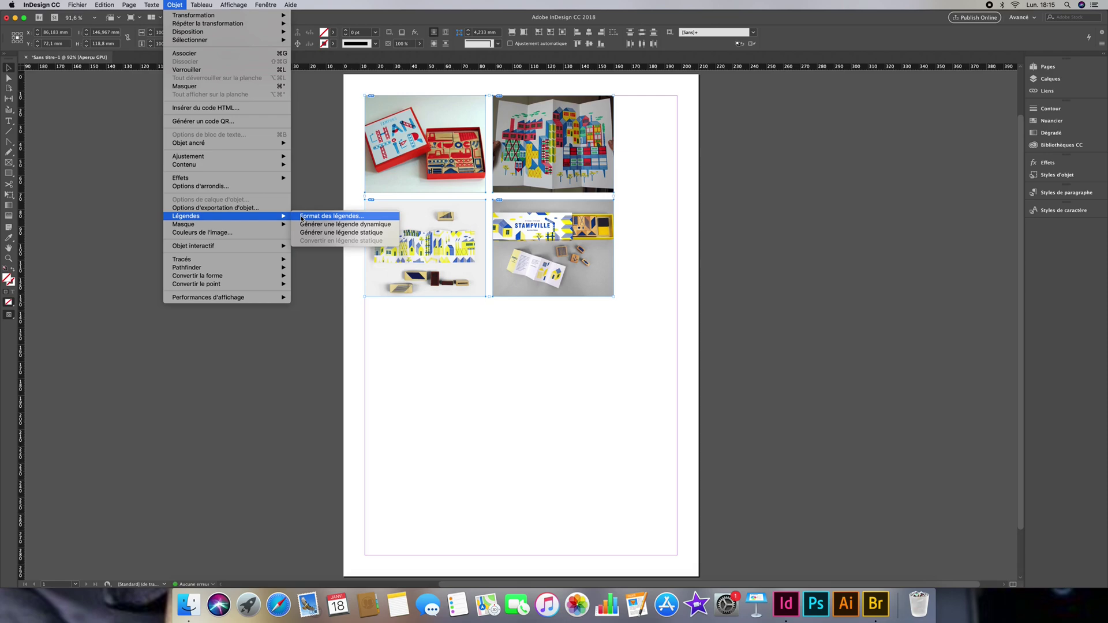
click(301, 217)
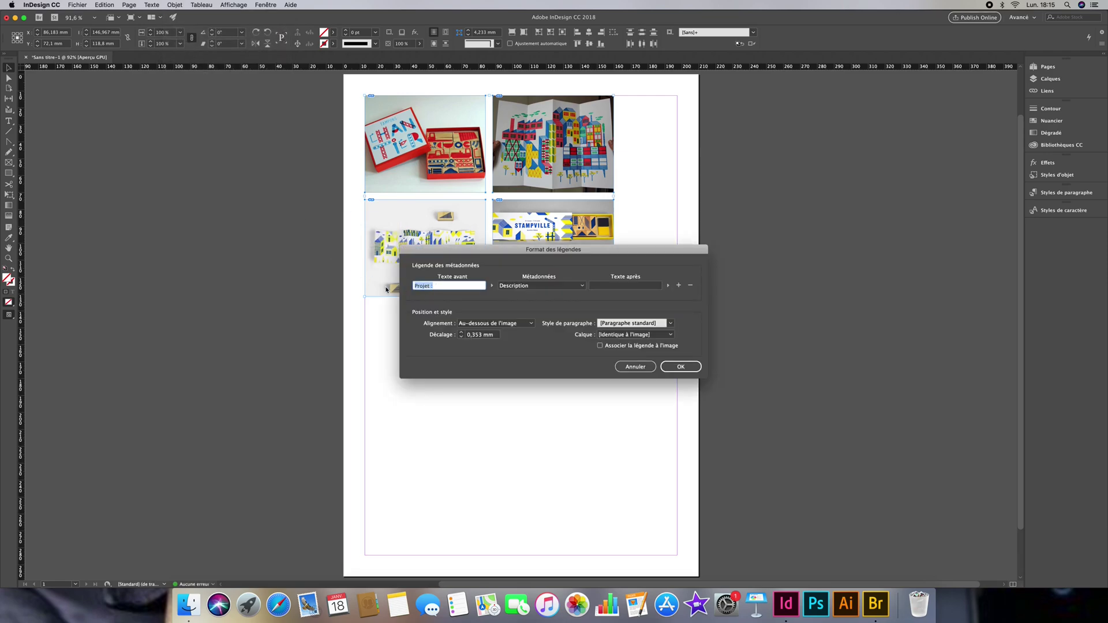
key(BackSpace)
text(Inspiration)
click(527, 287)
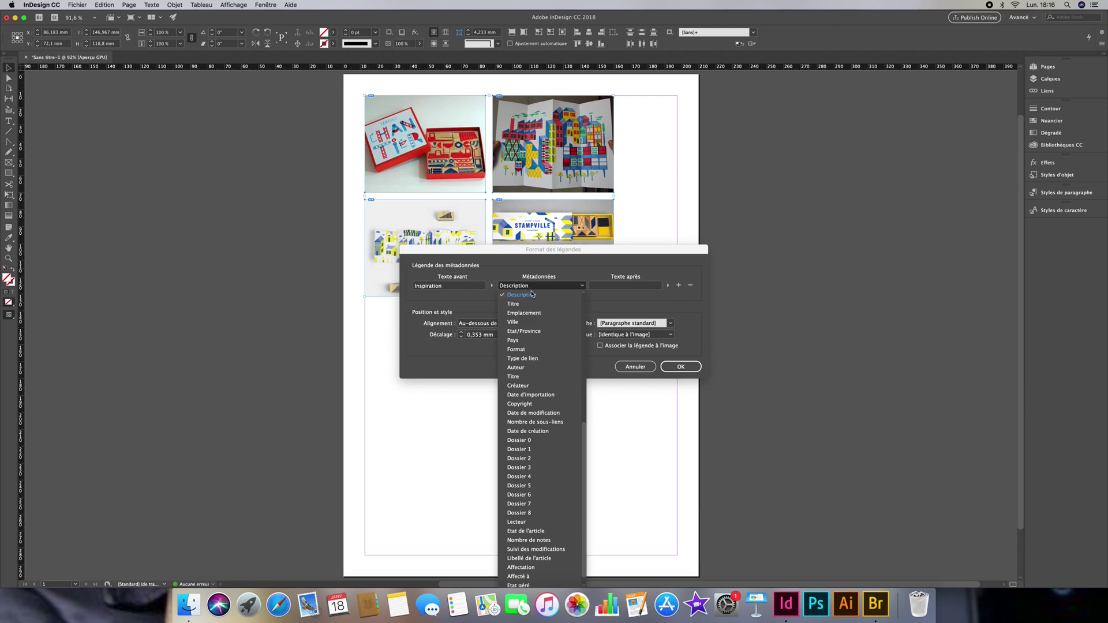
scroll(536, 328, down, 1)
scroll(584, 346, up, 10)
scroll(584, 346, up, 3)
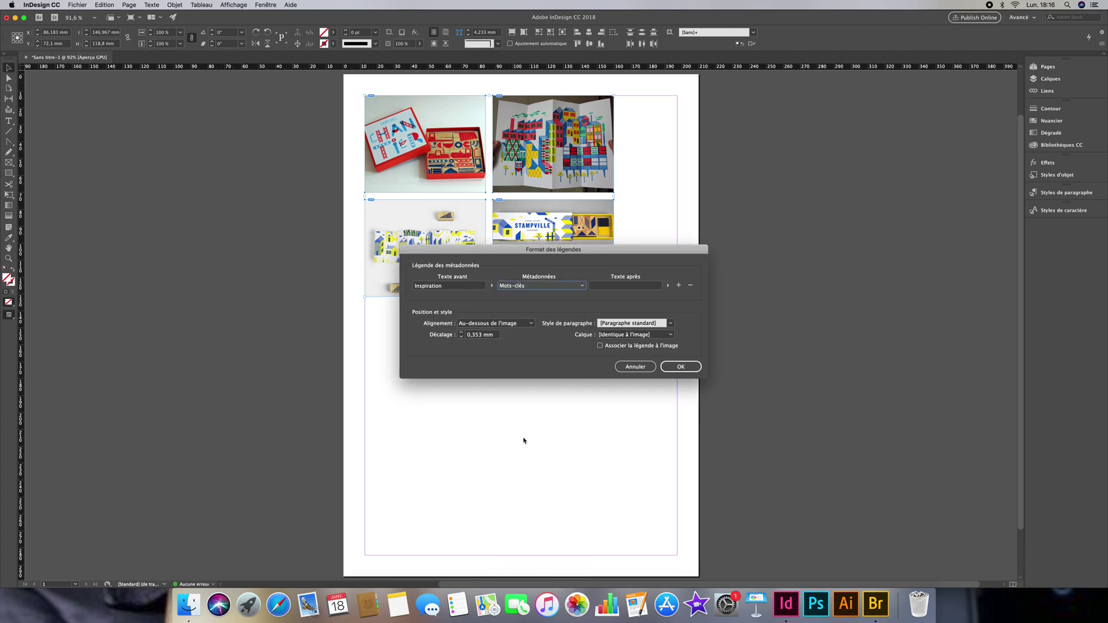
Add a second caption line with the Nom metadata and append a colon to the Inspiration text of the first line
click(678, 285)
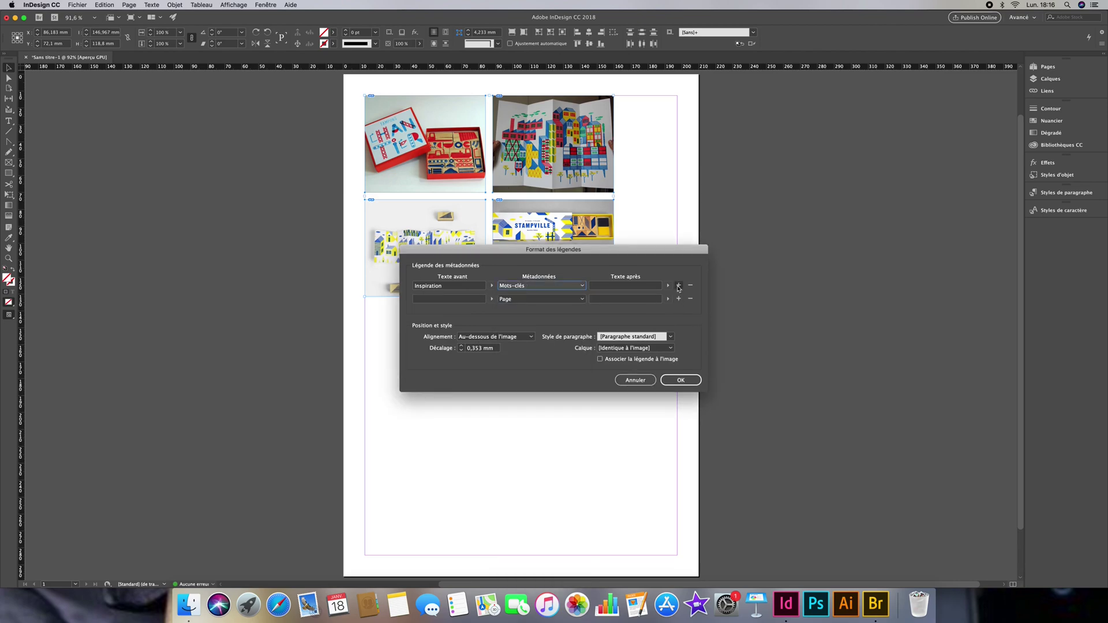
click(454, 300)
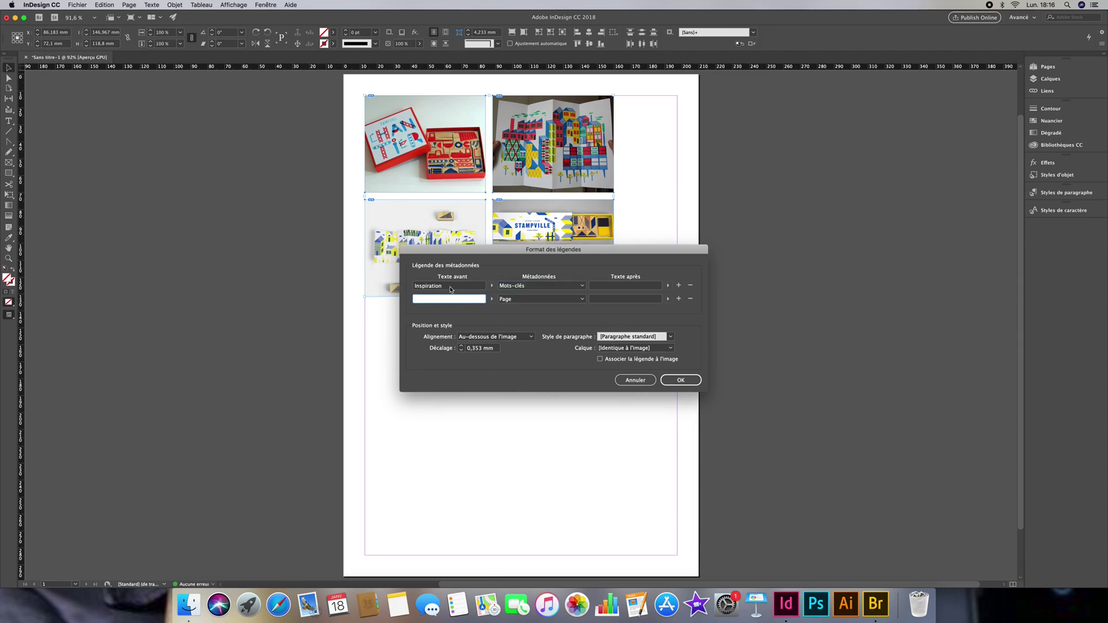
click(451, 286)
text(:)
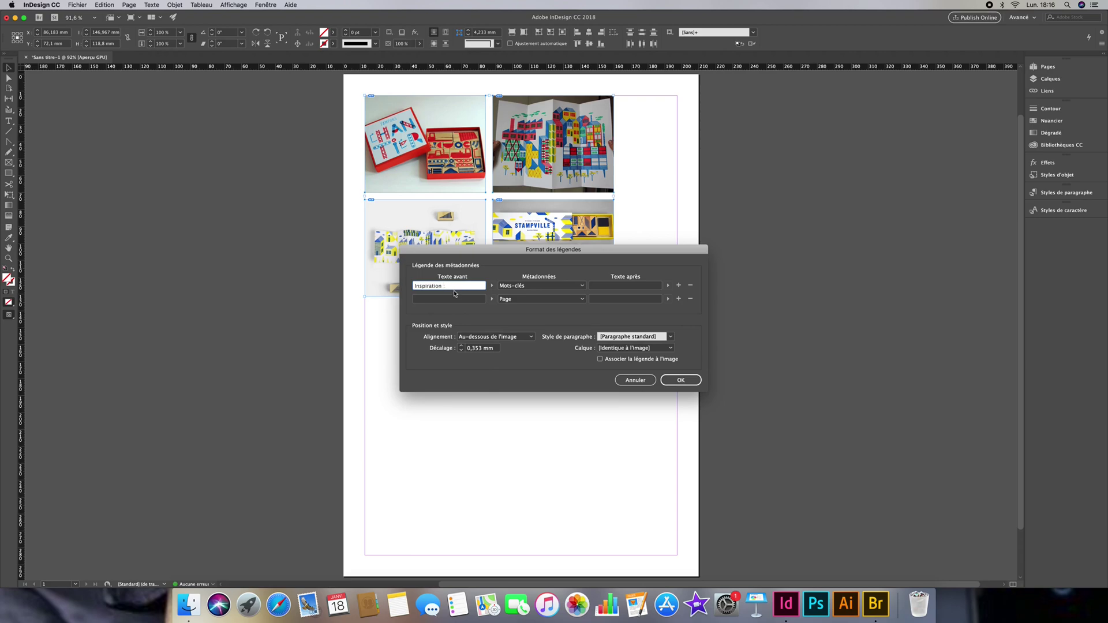
click(456, 299)
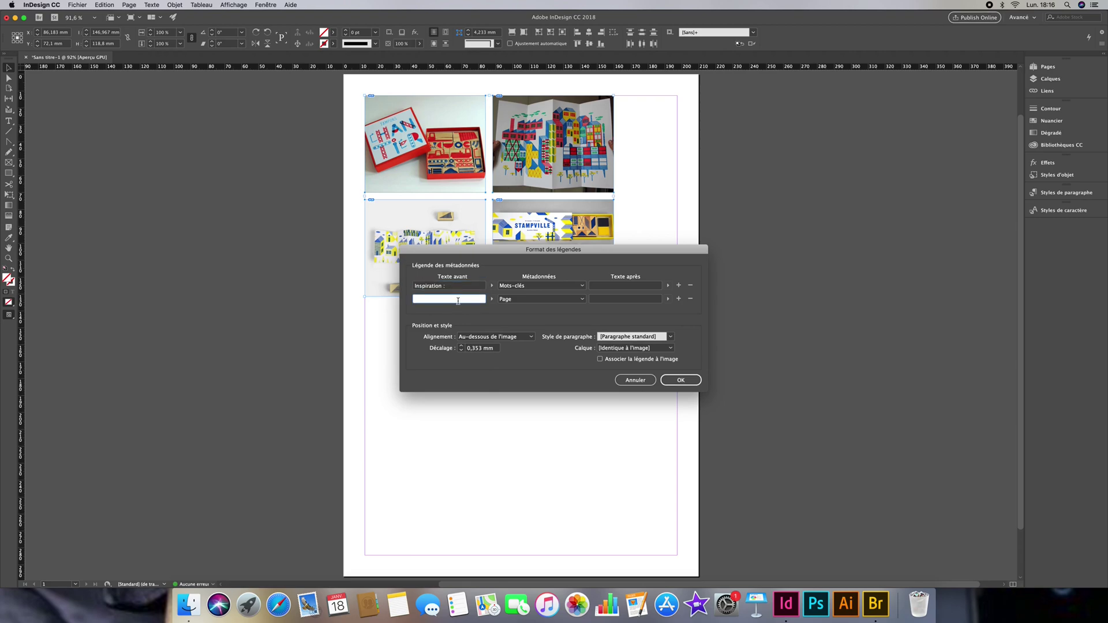
click(534, 299)
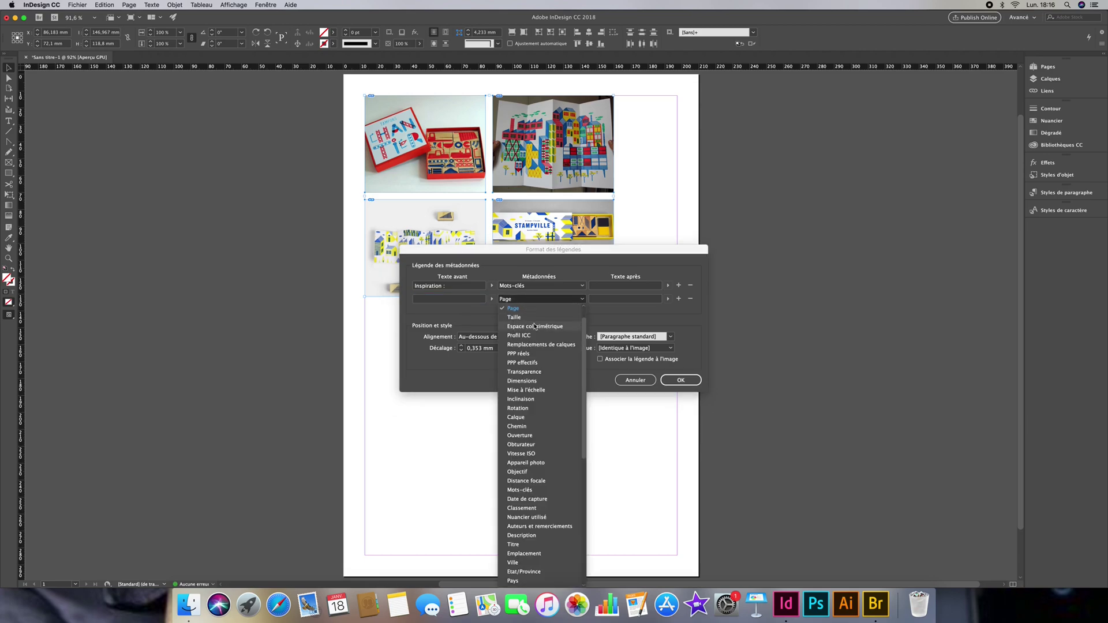
click(537, 316)
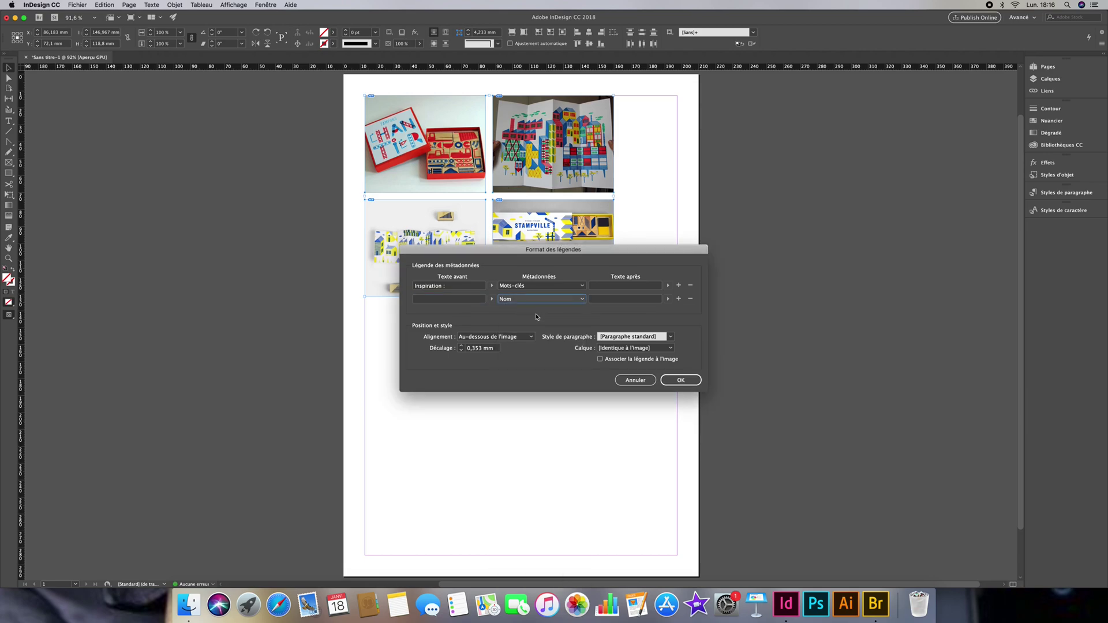
click(676, 381)
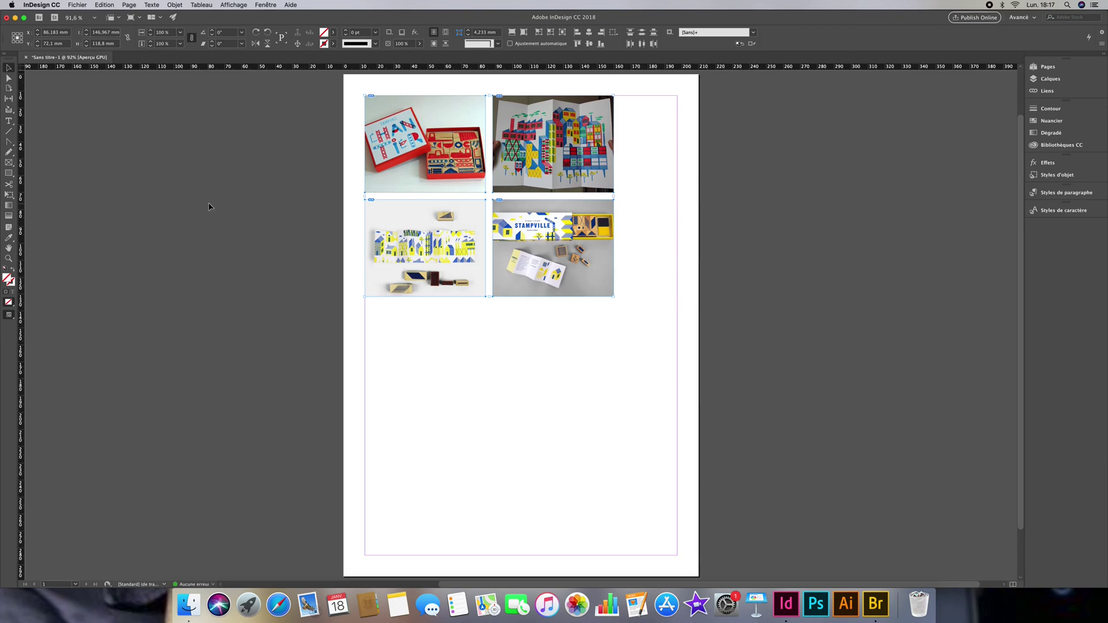
Try to generate static captions for the four selected images
click(173, 5)
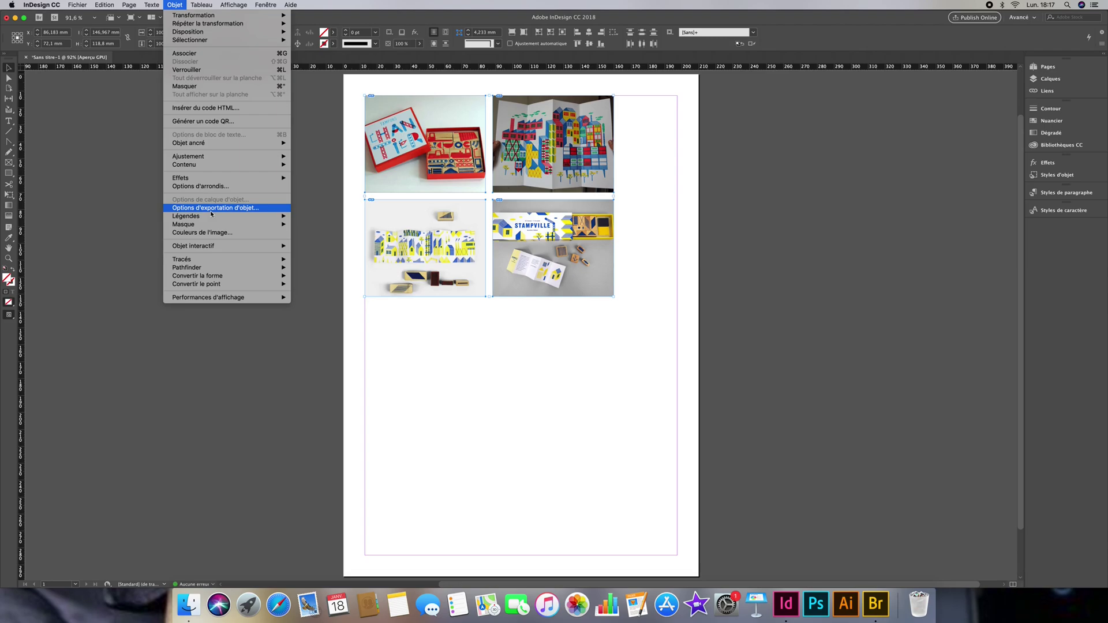
mouse_move(213, 216)
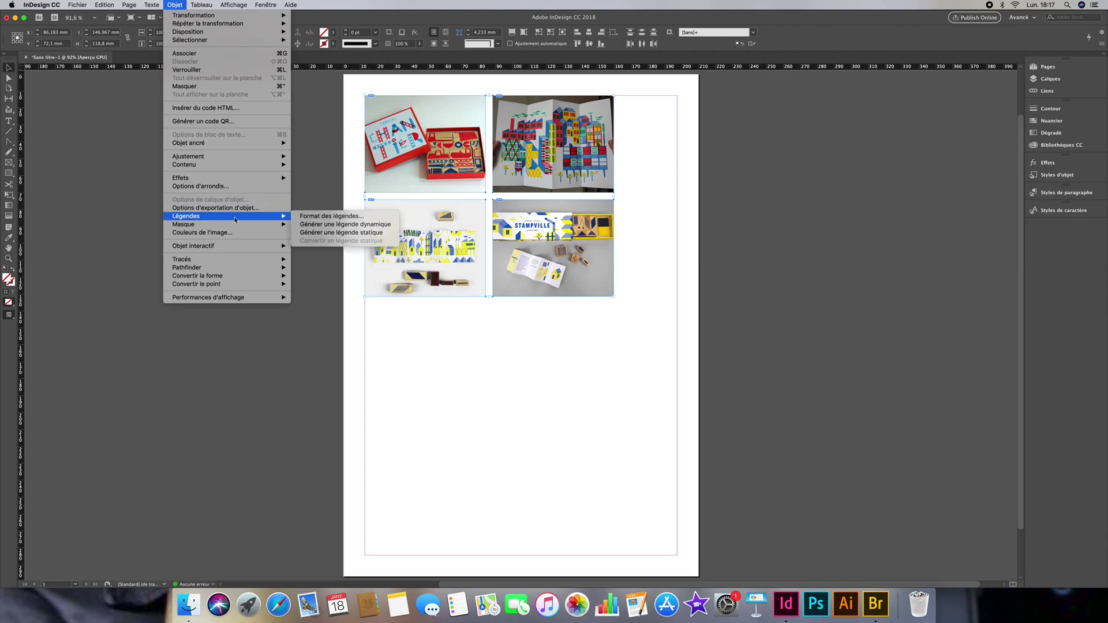
click(320, 230)
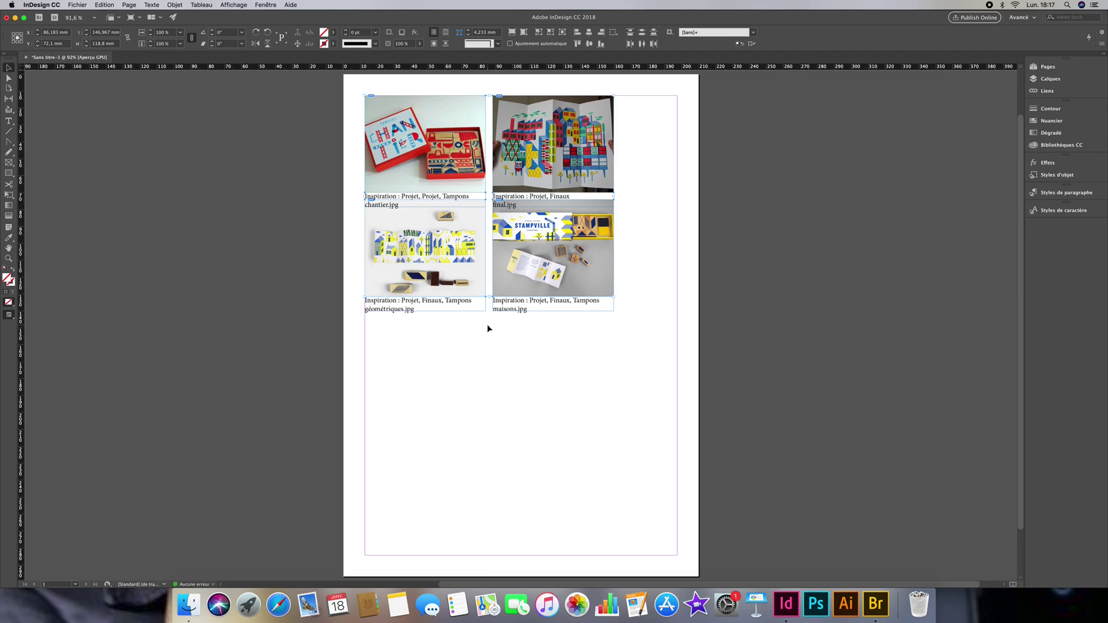
key(super+z)
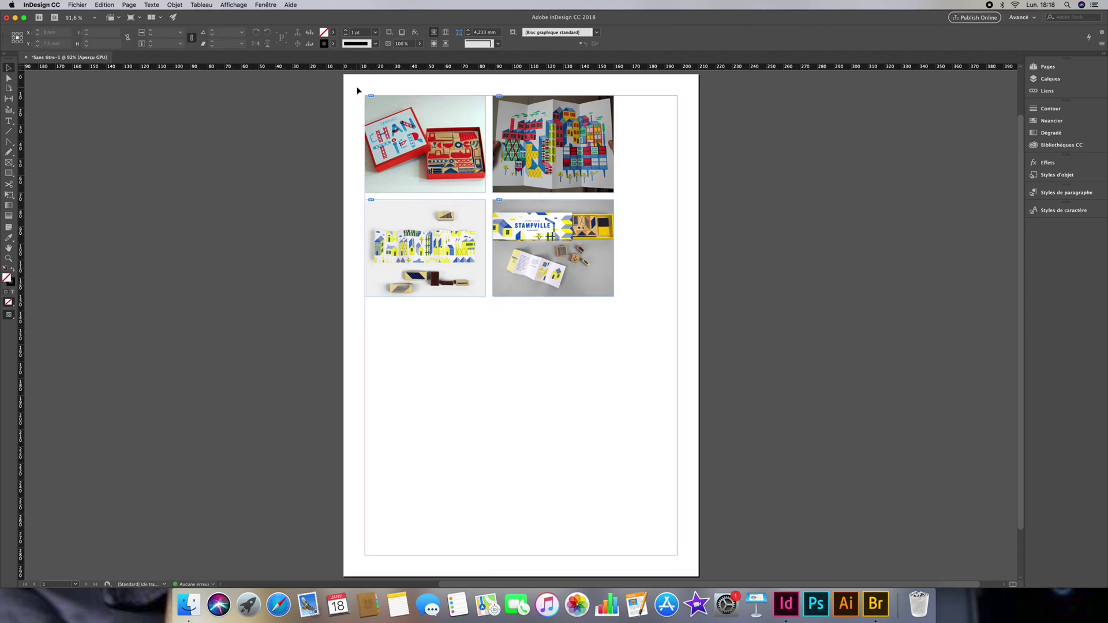
Generate dynamic captions for all four placed images
drag(359, 91, 631, 295)
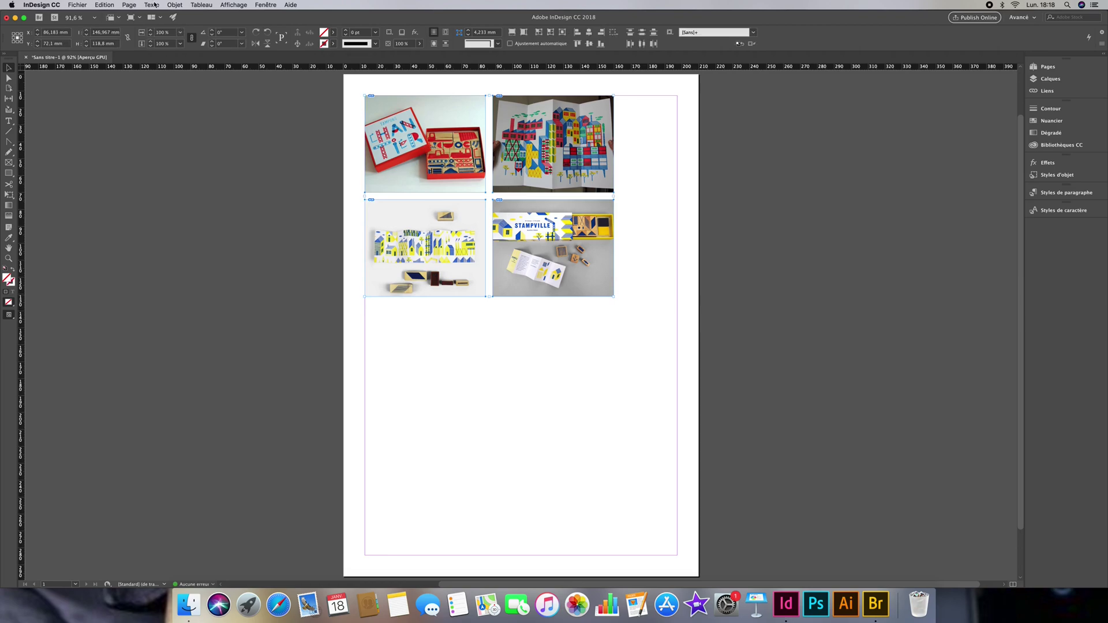
click(175, 5)
mouse_move(241, 247)
mouse_move(260, 216)
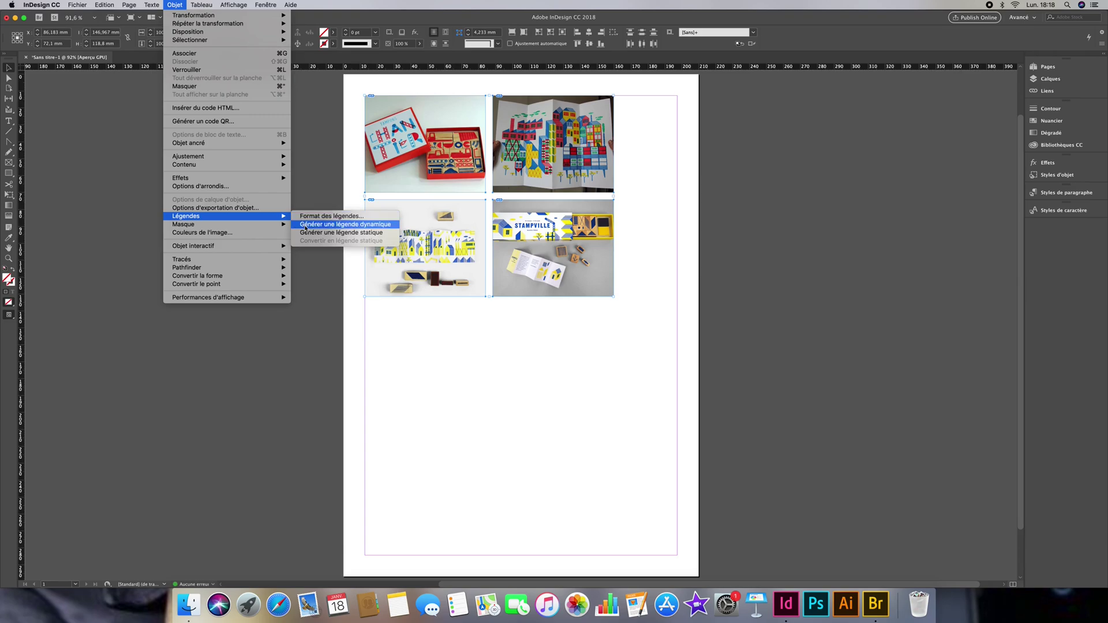
click(310, 233)
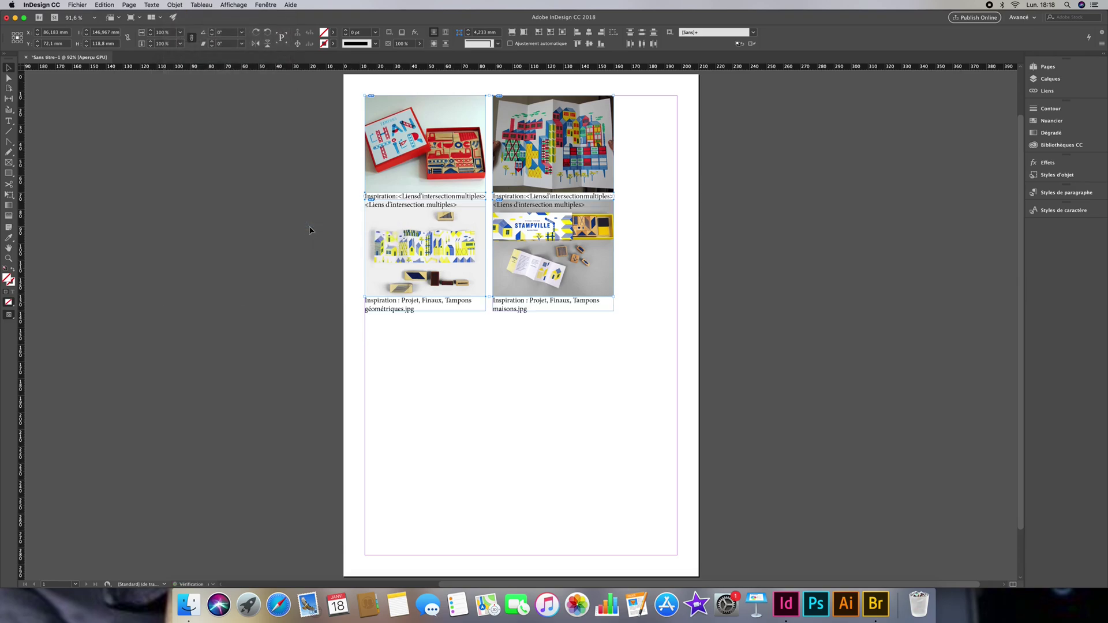
Move each of the four captions up so that it sits inside the lower edge of its own image
drag(411, 200, 413, 182)
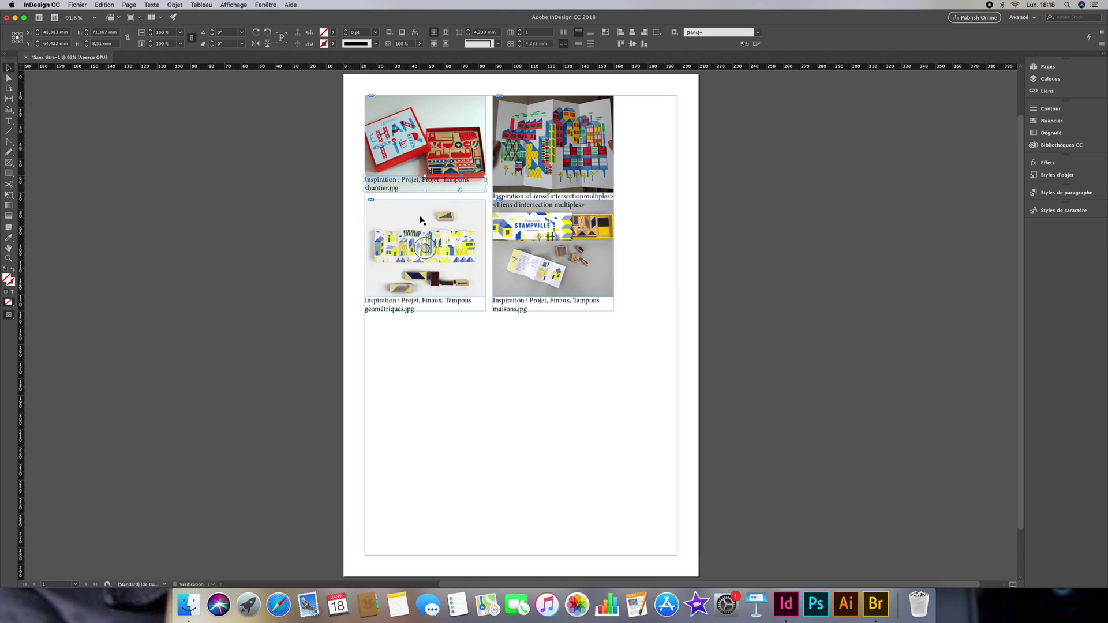
click(355, 211)
drag(512, 198, 511, 182)
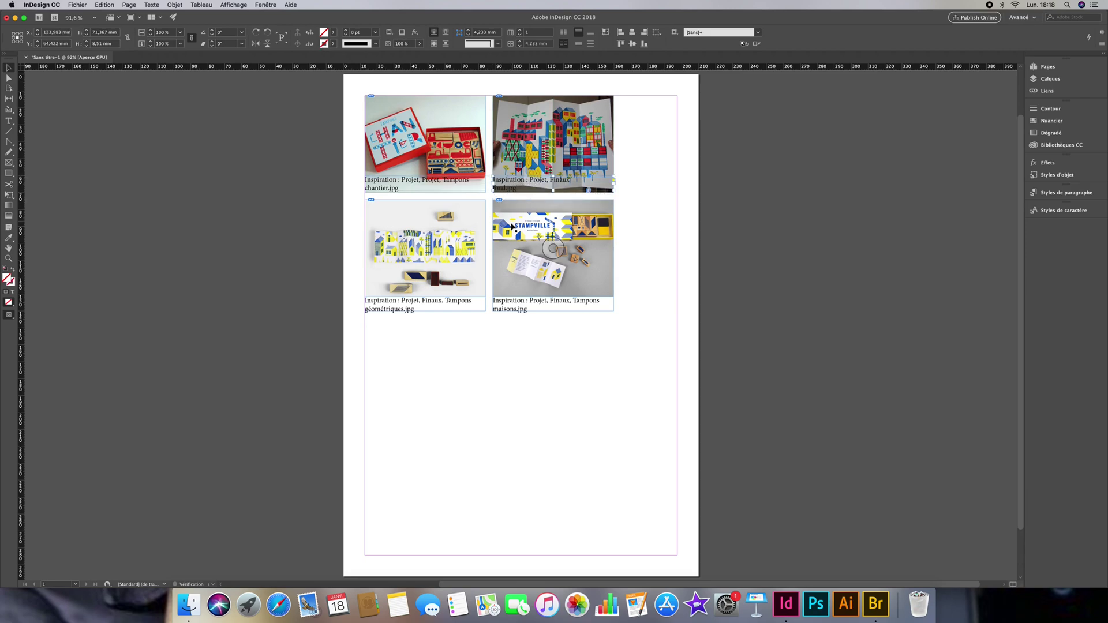
drag(514, 302, 515, 290)
drag(447, 302, 407, 293)
click(448, 351)
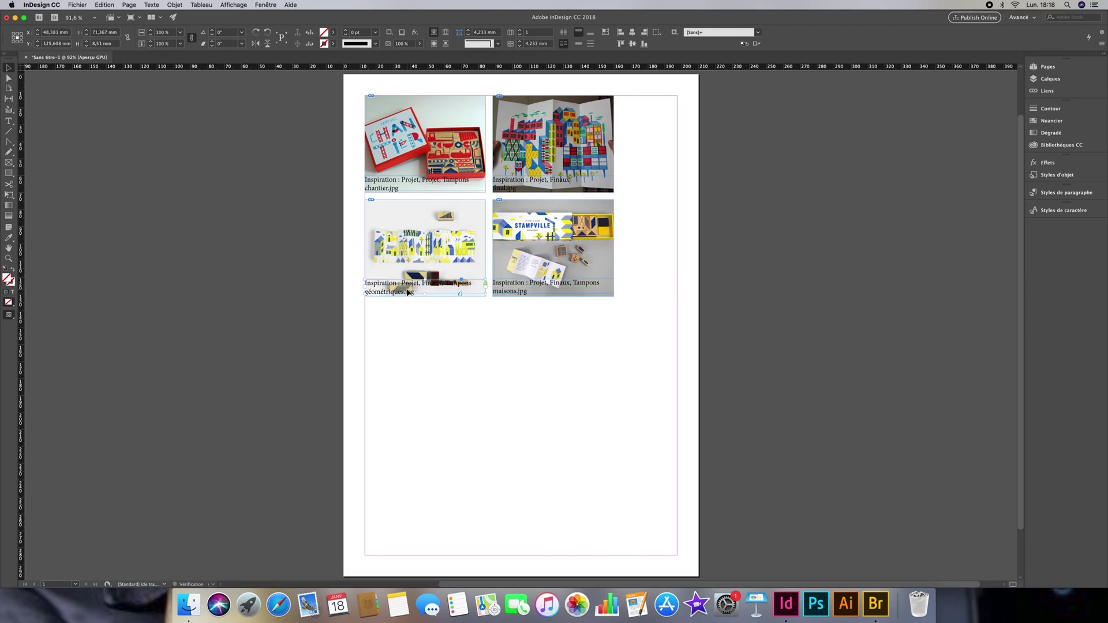
click(430, 333)
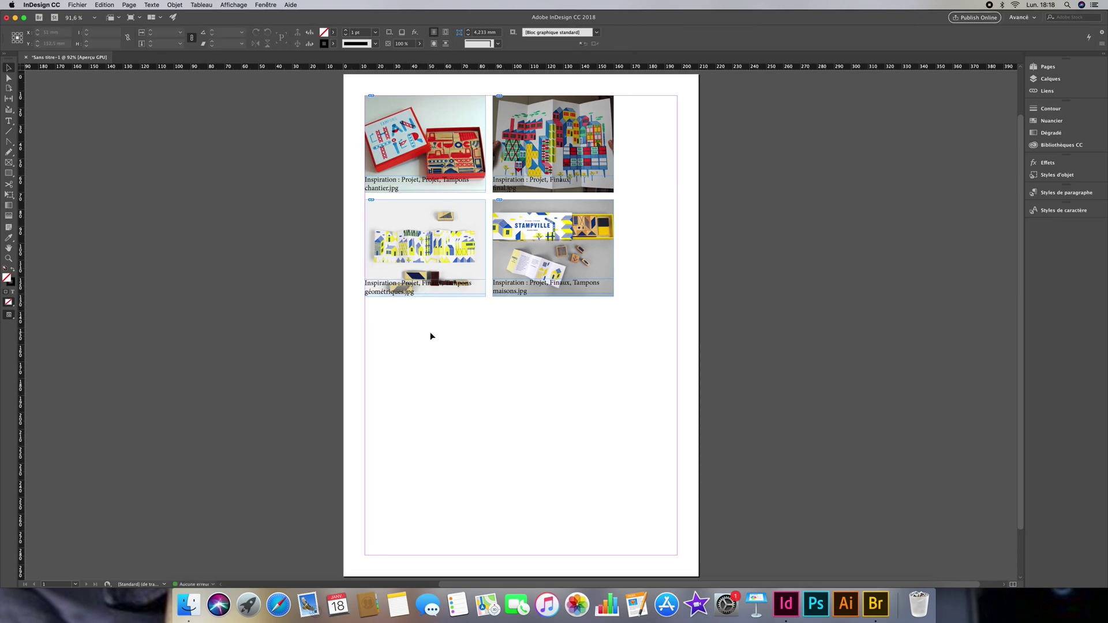